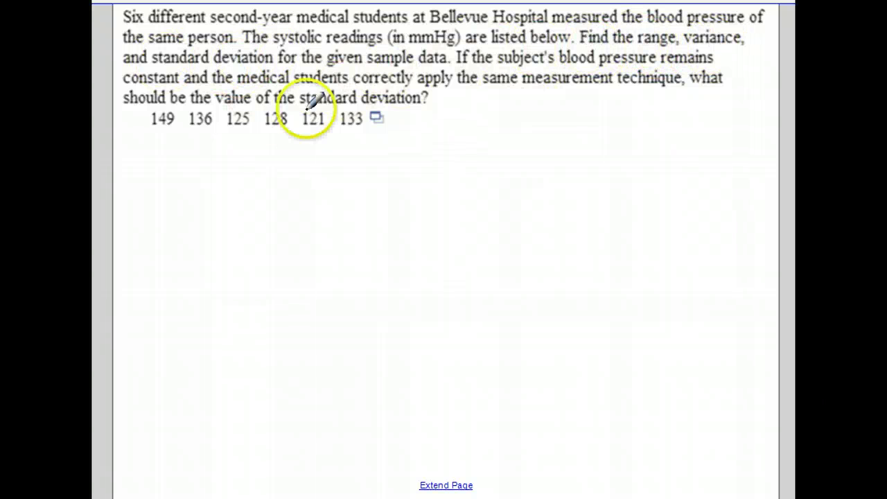
Handwrite 'Range = 149 − 121 = 28' with the pen below the six blood-pressure readings
left_click_drag(176, 174, 176, 193)
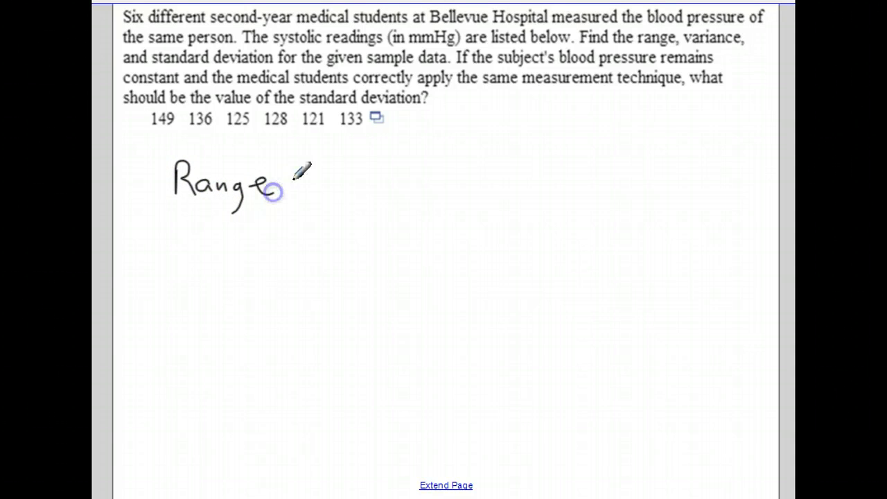
left_click_drag(309, 176, 324, 184)
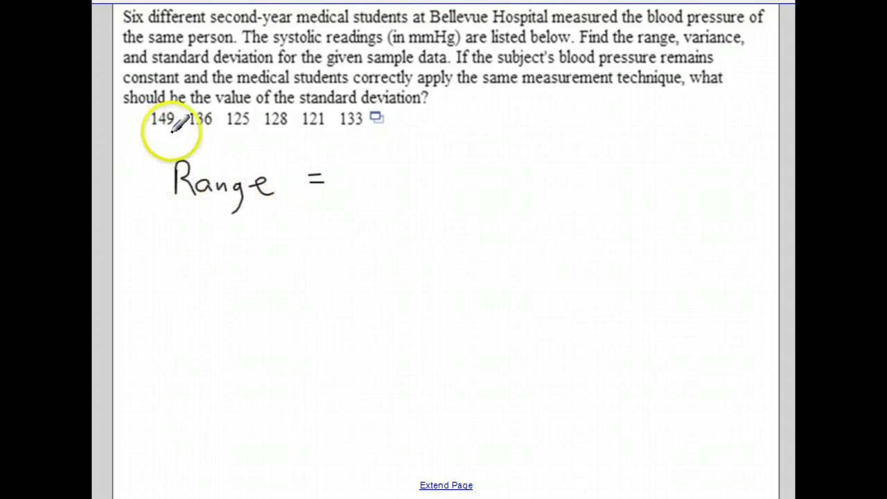
left_click(372, 177)
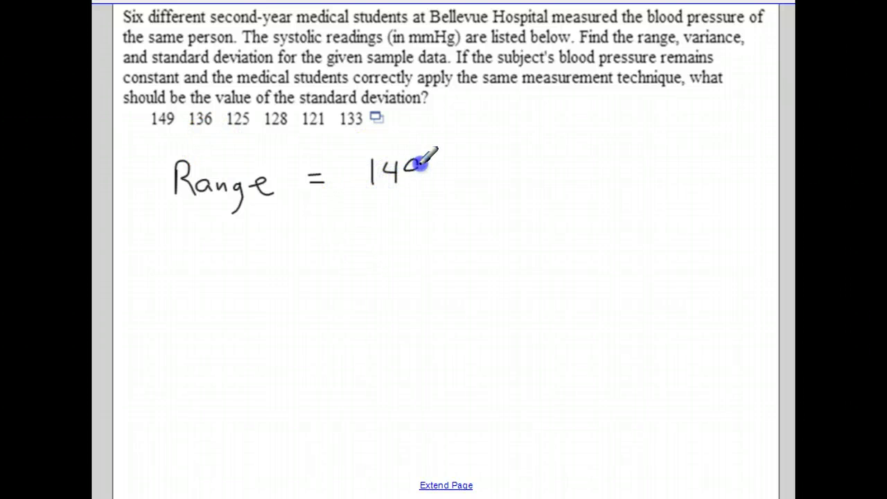
left_click_drag(442, 170, 458, 170)
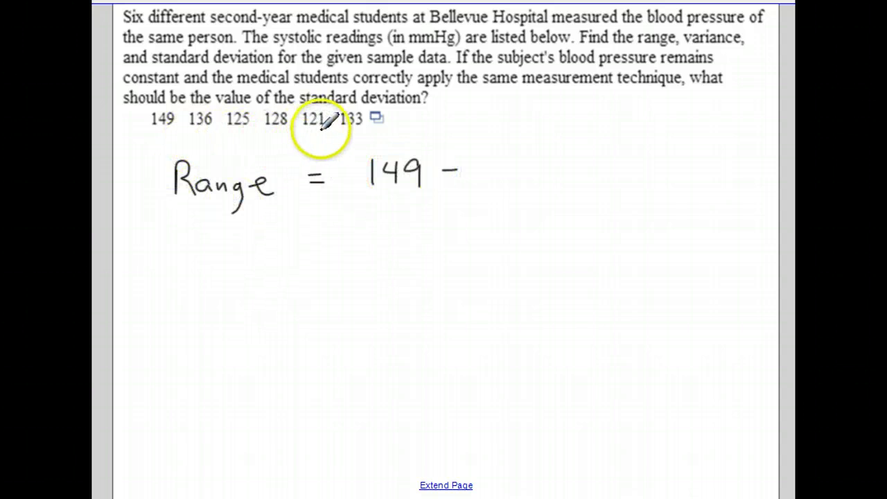
left_click(483, 162)
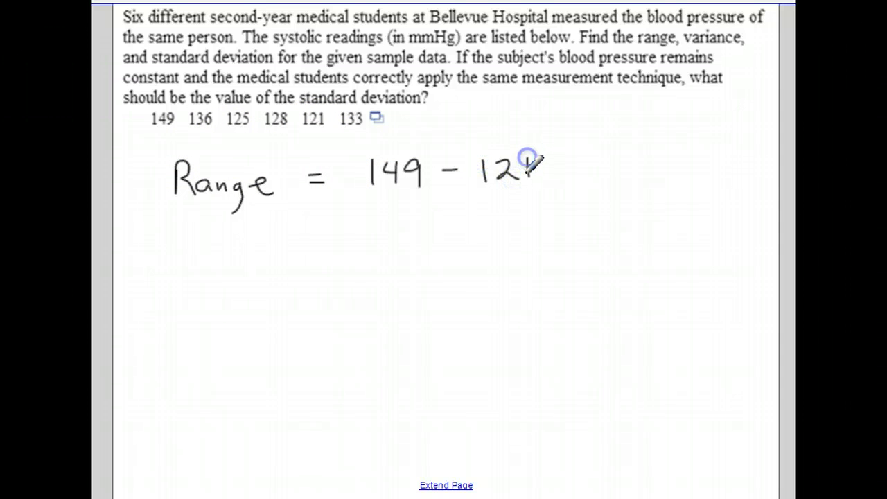
mouse_move(529, 163)
left_mouse_down()
mouse_move(530, 182)
mouse_move(574, 170)
mouse_move(628, 178)
mouse_move(649, 169)
mouse_move(651, 157)
left_mouse_up()
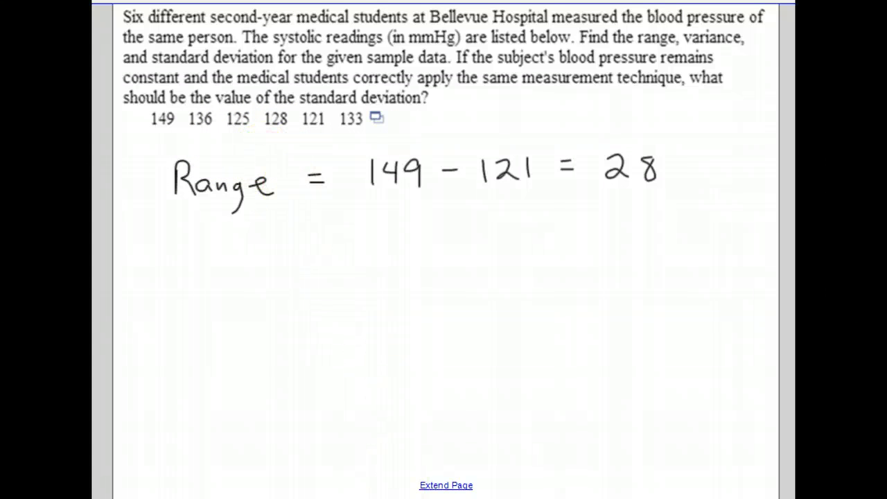
mouse_move(329, 498)
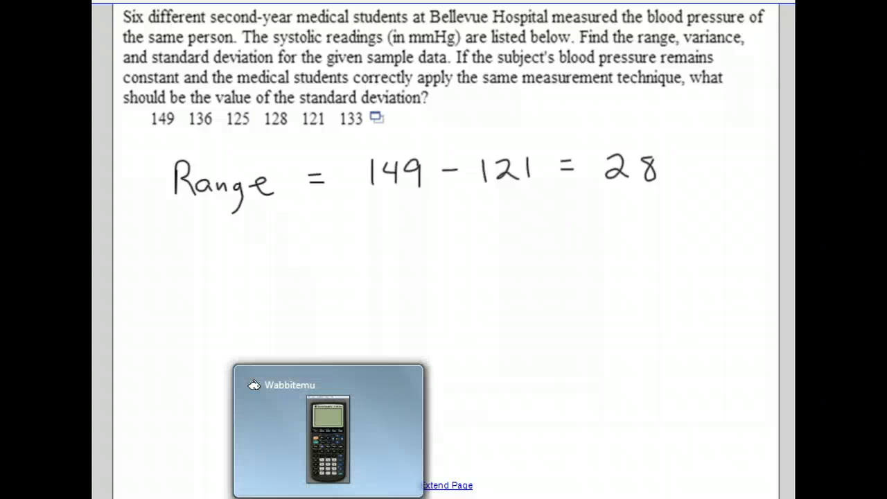
Bring up the TI-83 emulator, turn it on, clear the home screen and open the STAT list editor
left_click(328, 496)
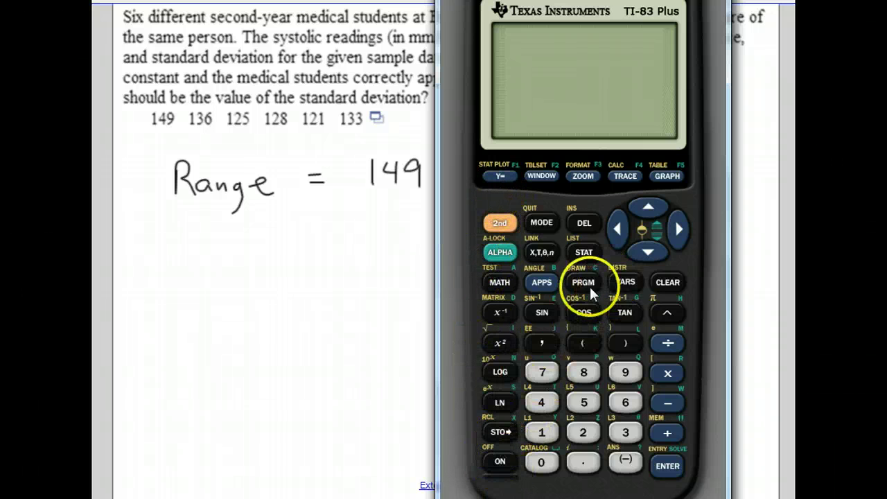
left_click(499, 462)
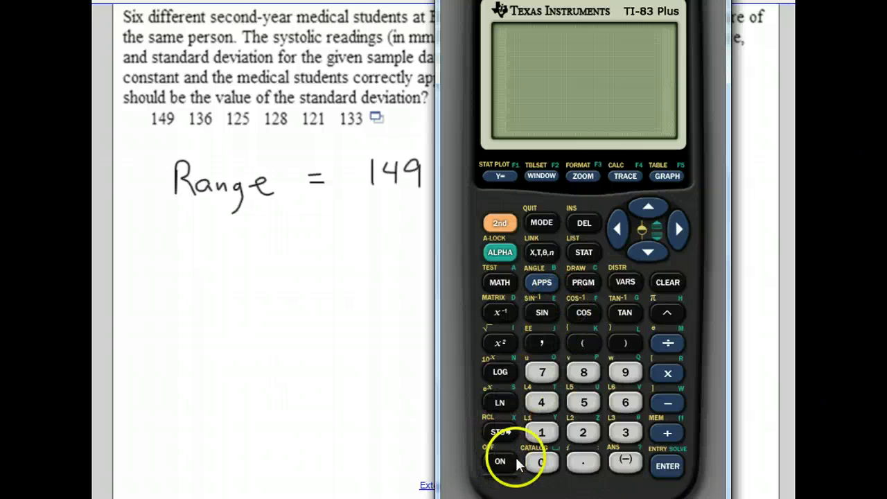
left_click(669, 282)
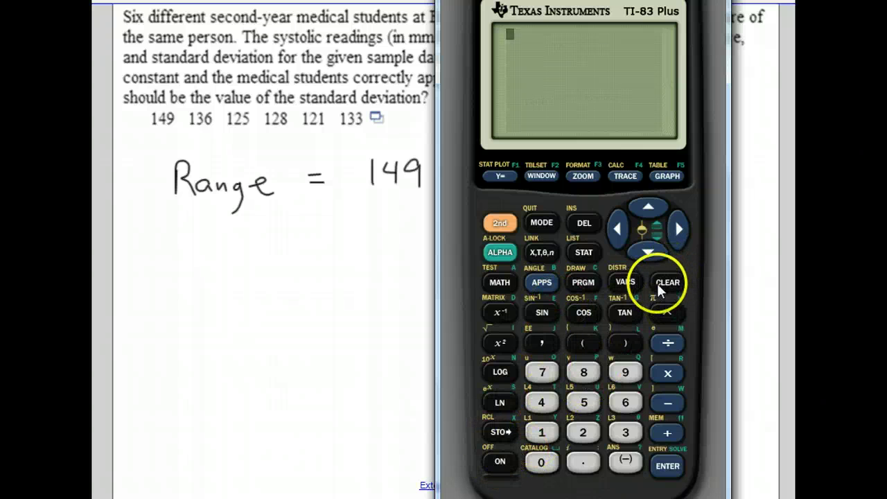
left_click(585, 253)
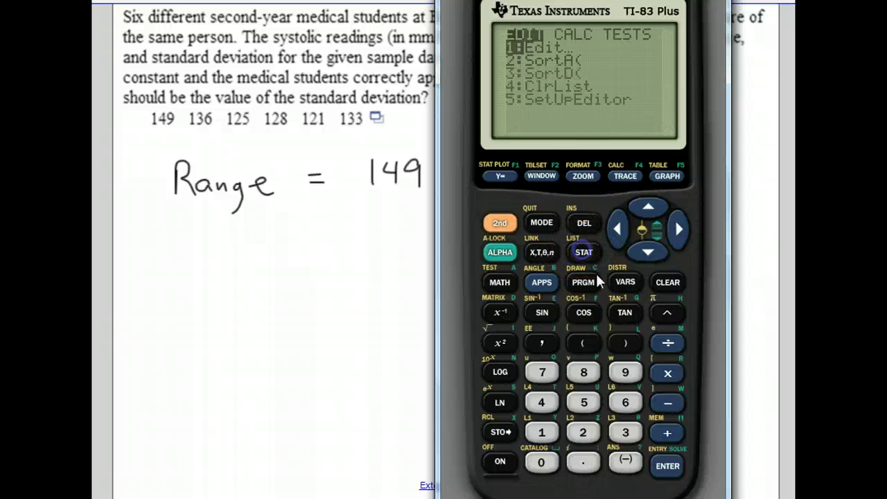
left_click(668, 465)
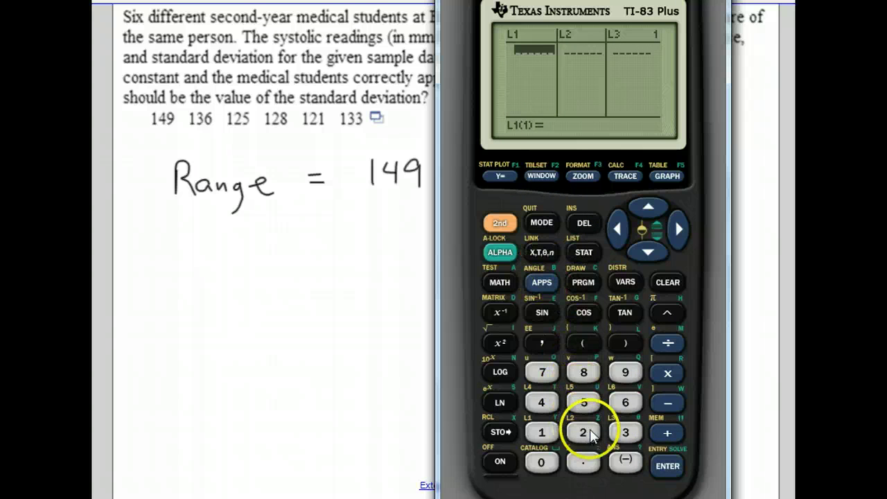
Clear list L1 and enter the readings 149, 136, 125, 128, 121, 133
left_click(584, 373)
left_click(669, 466)
left_click(625, 402)
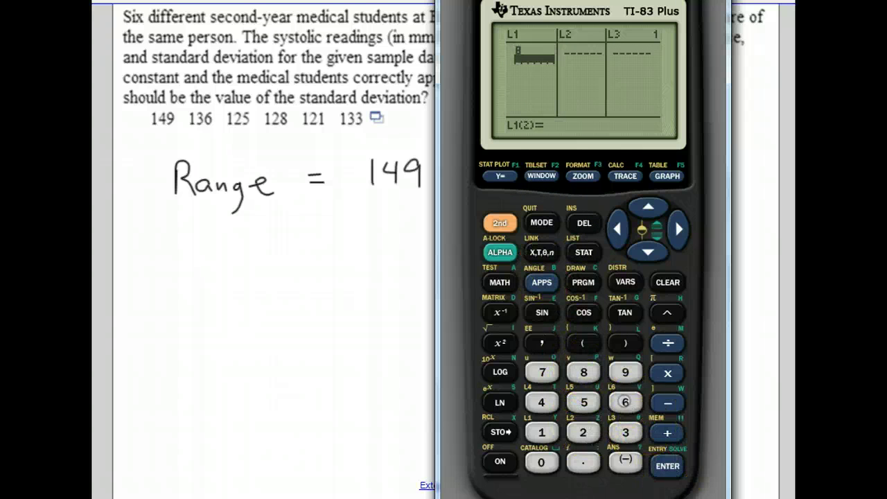
left_click(667, 466)
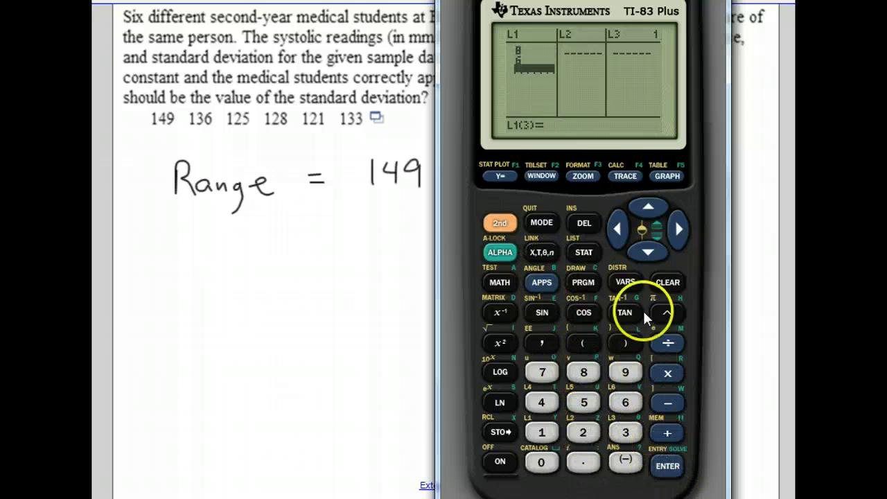
left_click(647, 206)
left_click(647, 206)
left_click(648, 208)
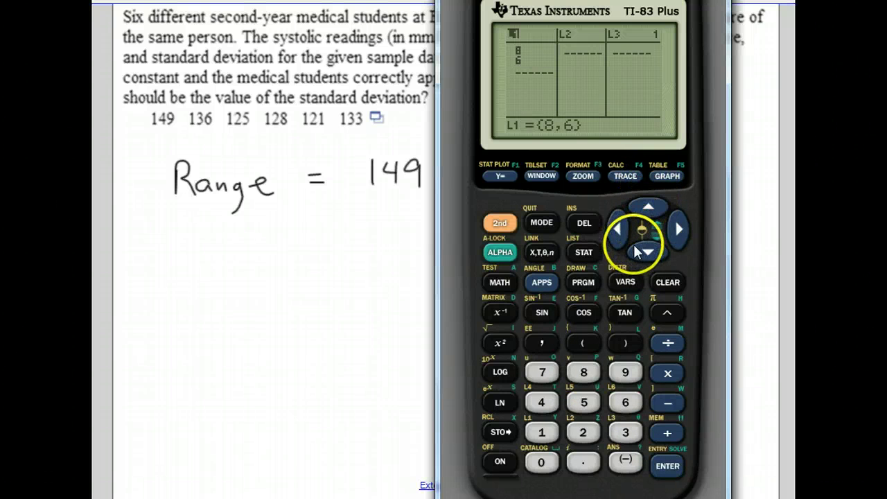
left_click(666, 282)
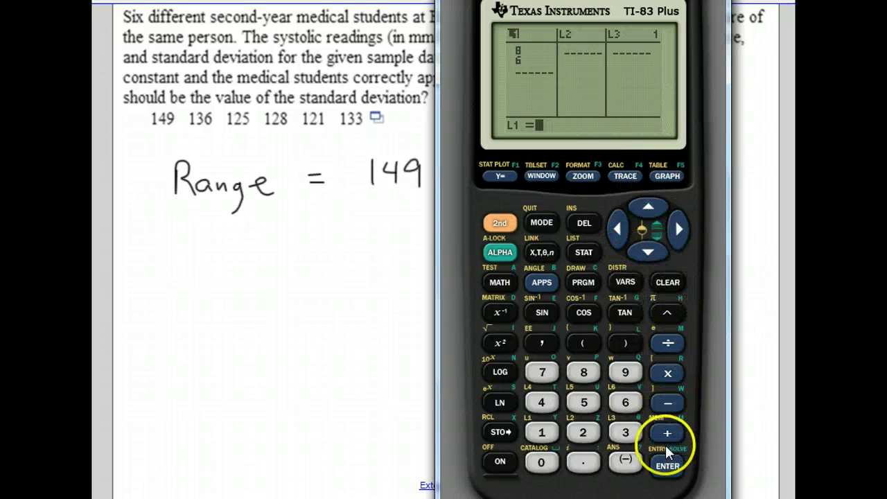
left_click(668, 466)
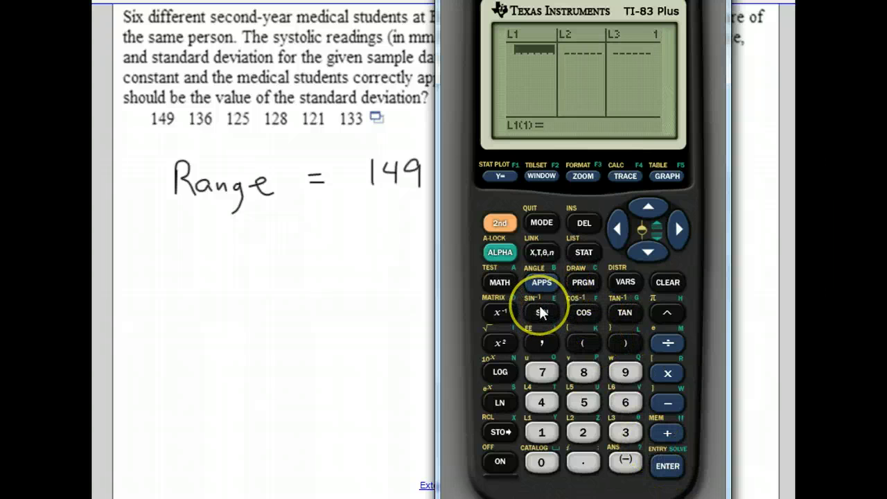
key("Return")
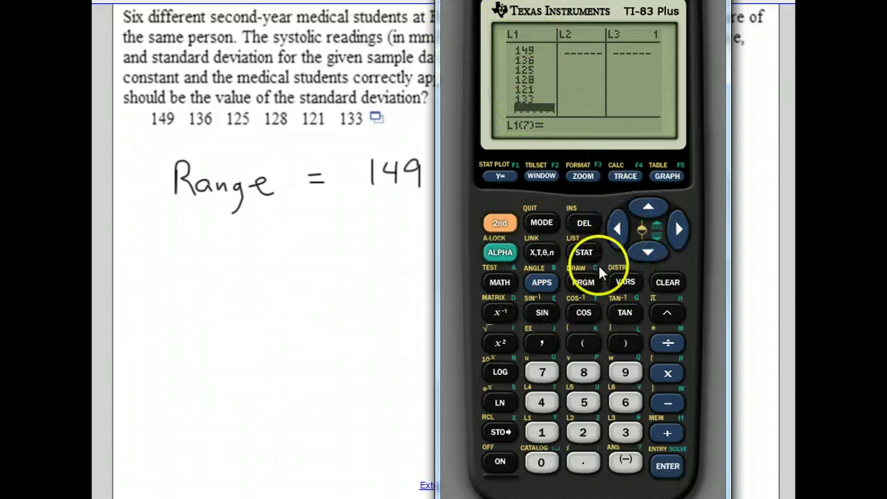
Put the 1-Var Stats command from STAT > CALC on the home screen
left_click(584, 253)
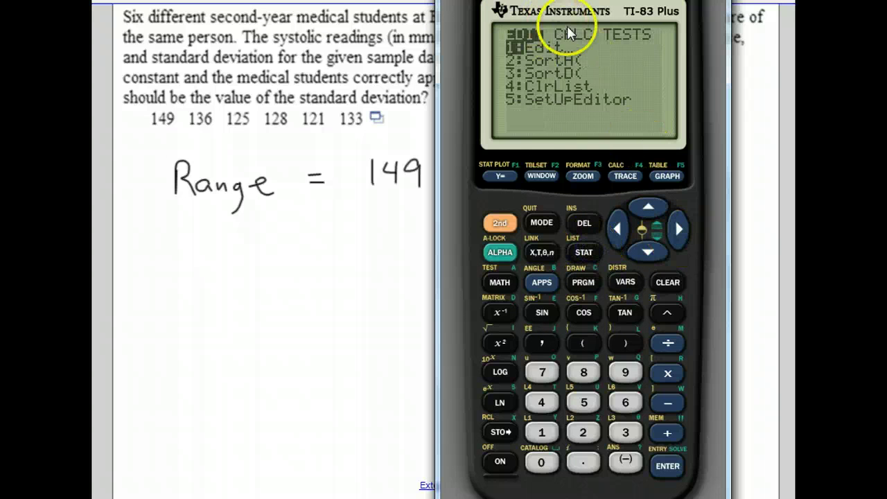
left_click(681, 230)
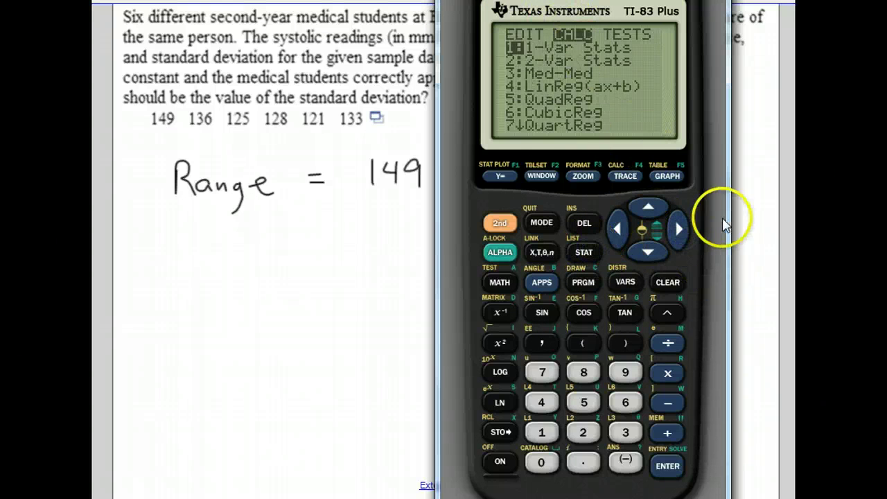
left_click(670, 465)
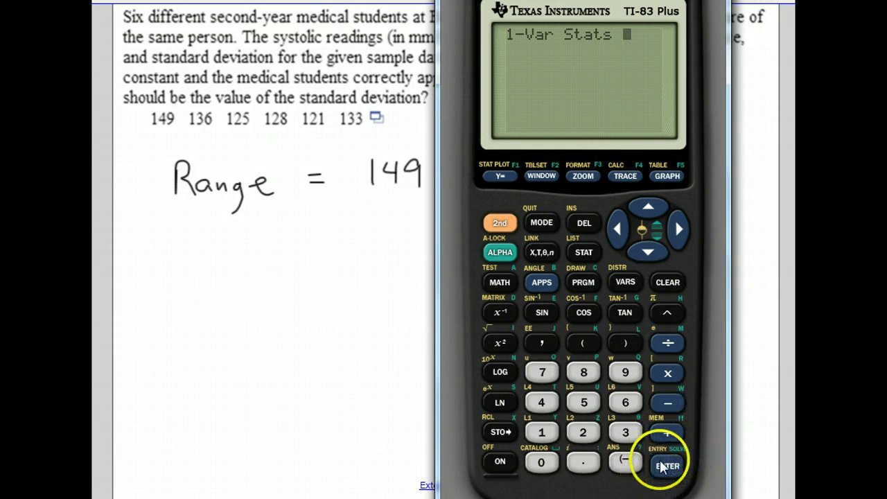
Run 1-Var Stats on L1, giving x̄=132, Sx=9.919677414 and n=6
left_click(667, 466)
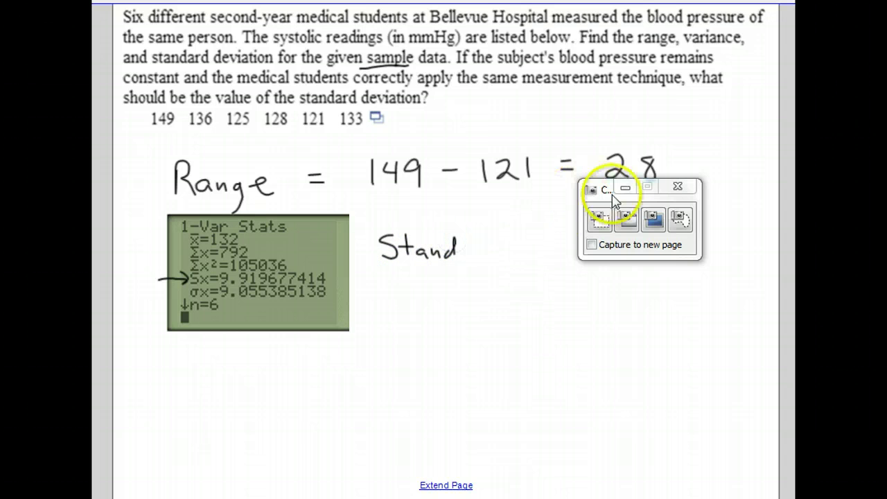
Handwrite 'Standard dev. = 9.92' beside the pasted results and underline 'variance' in the question
left_click(626, 187)
mouse_move(465, 250)
left_mouse_down()
mouse_move(489, 241)
mouse_move(500, 255)
left_mouse_up()
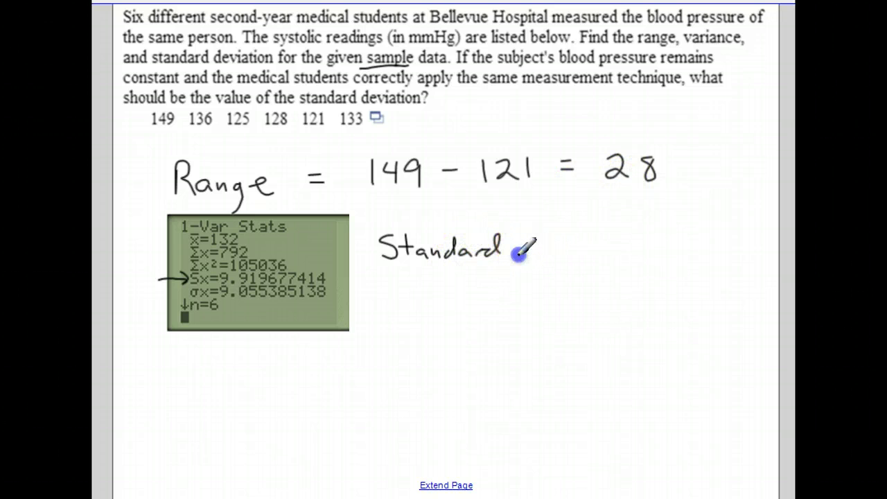
mouse_move(564, 236)
left_mouse_down()
mouse_move(607, 243)
mouse_move(649, 234)
left_mouse_up()
left_click(573, 256)
left_click(660, 245)
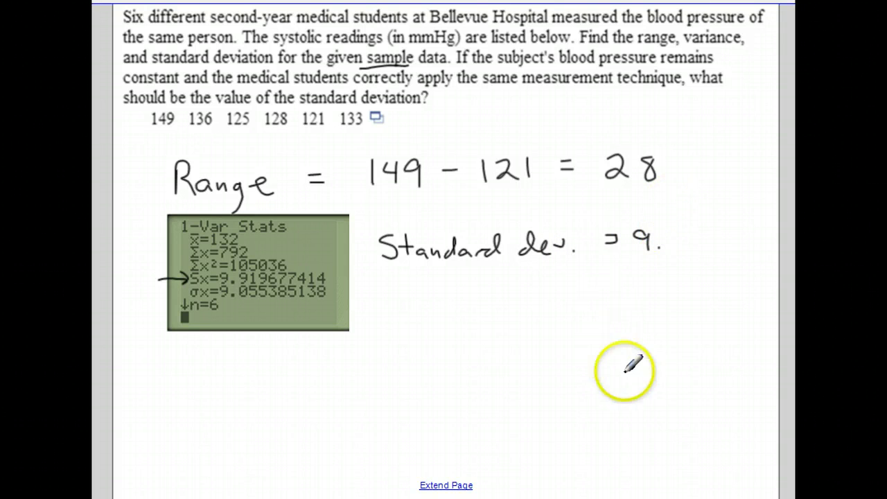
left_click_drag(679, 224, 714, 251)
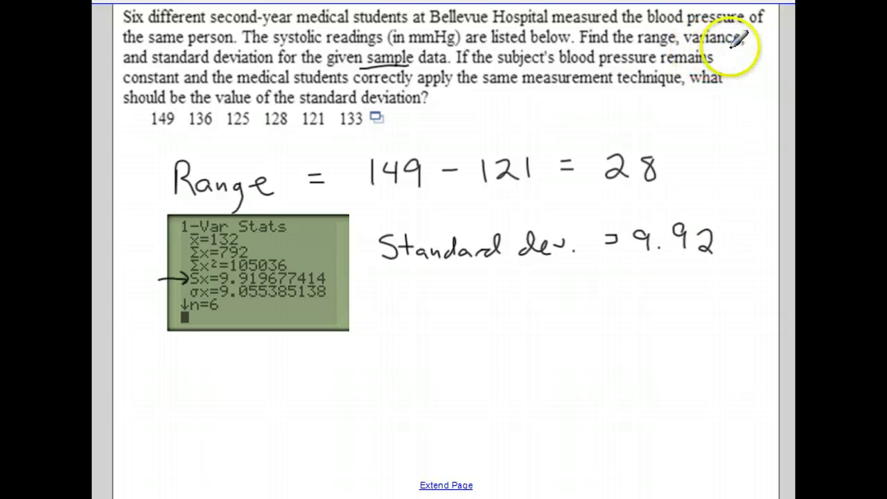
left_click_drag(728, 40, 703, 47)
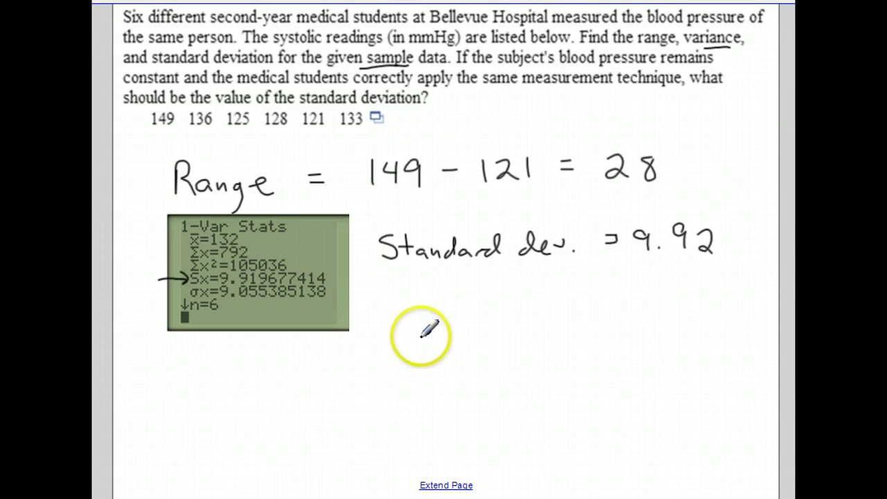
Write 'Variance =' below the standard deviation line and switch to the TI-83 emulator
left_click_drag(386, 309, 401, 317)
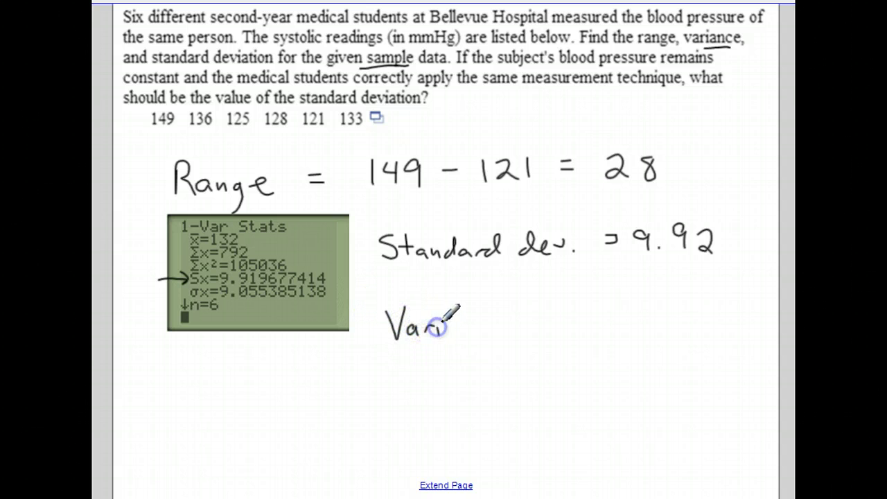
left_click_drag(470, 328, 536, 330)
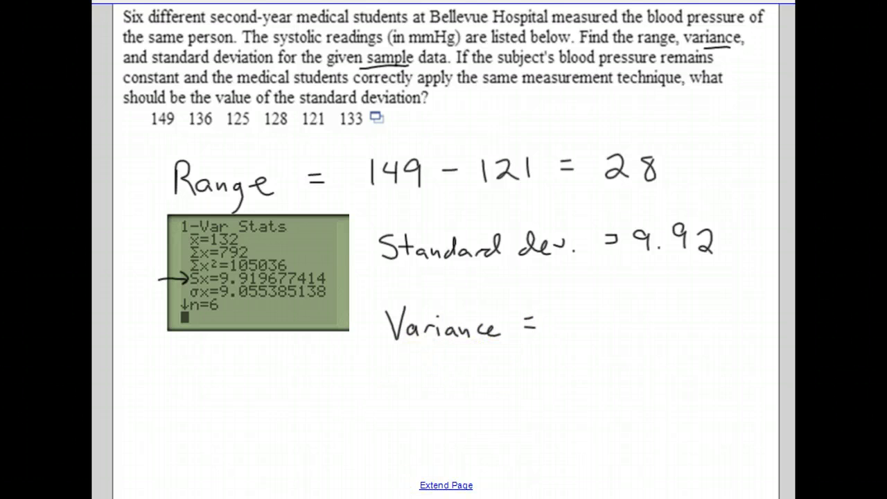
key("alt+Tab")
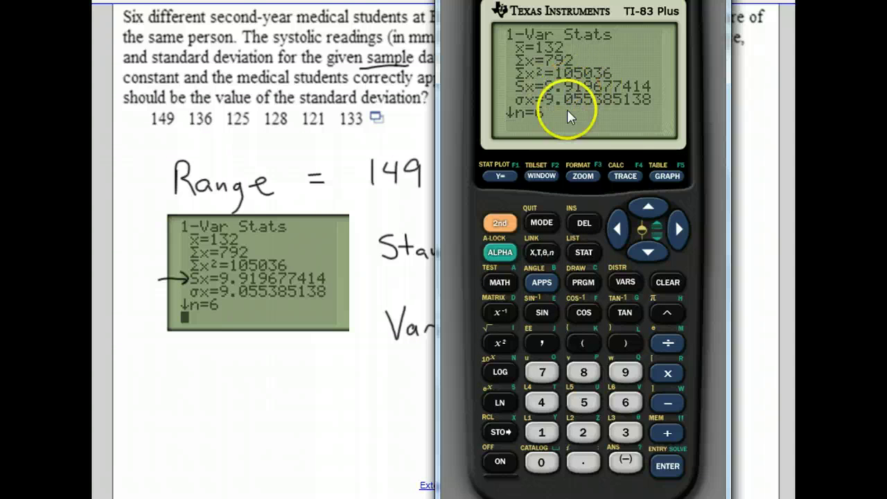
Compute 9.92 squared on the calculator, giving 98.4064
left_click(626, 373)
left_click(583, 463)
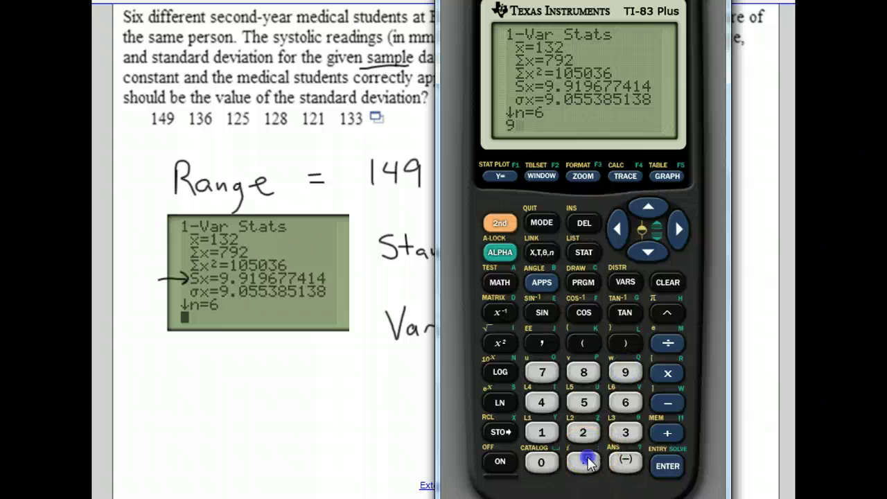
left_click(626, 373)
left_click(499, 343)
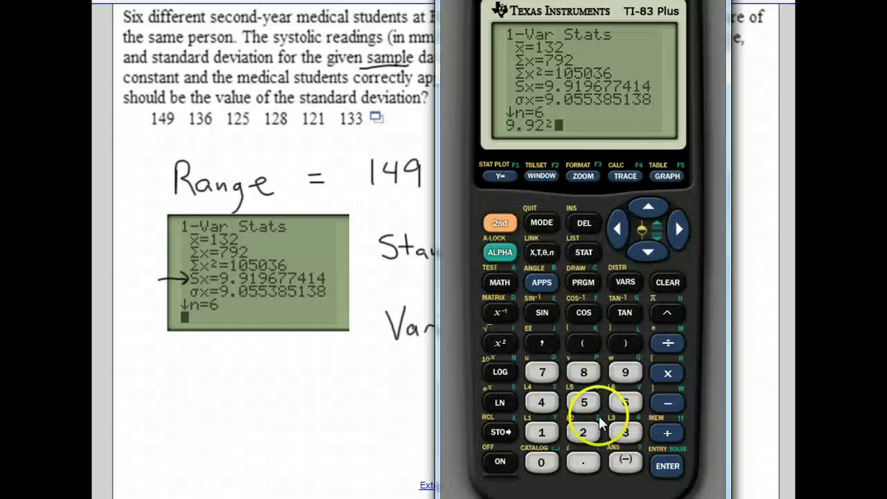
left_click(668, 466)
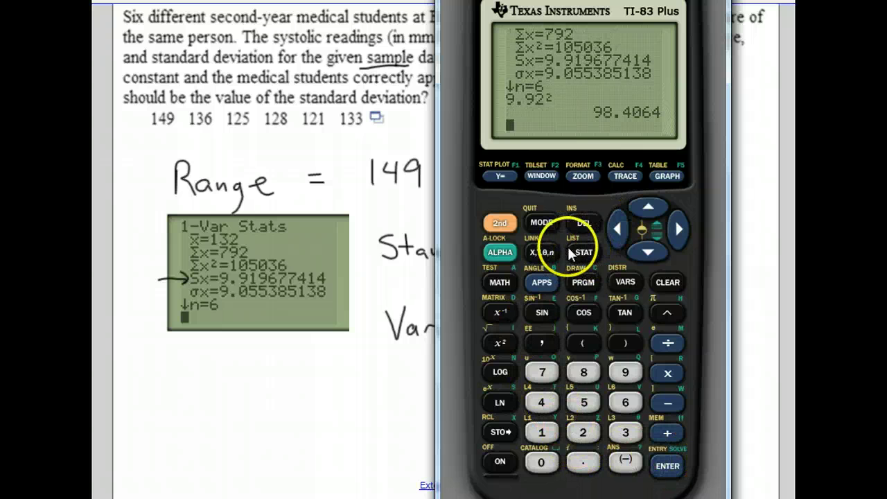
Square the stored Sx from VARS > Statistics, giving a variance of 98.4
left_click(626, 283)
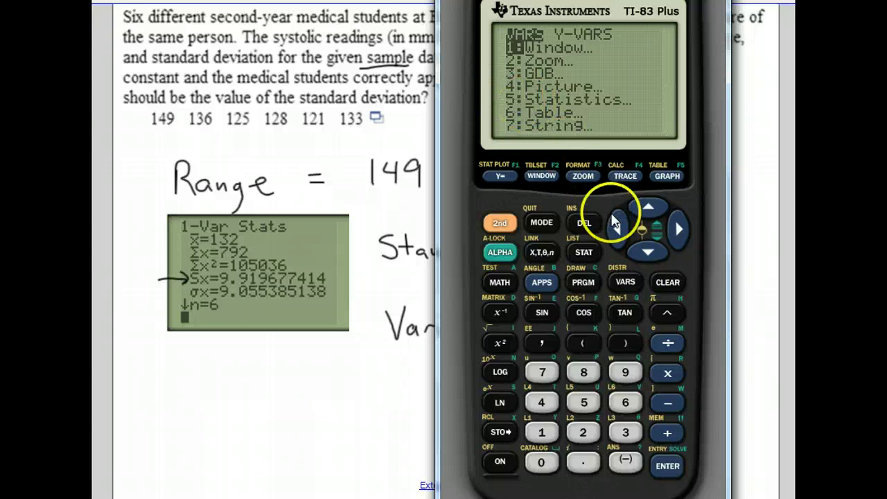
left_click(650, 254)
left_click(649, 254)
left_click(650, 254)
left_click(649, 253)
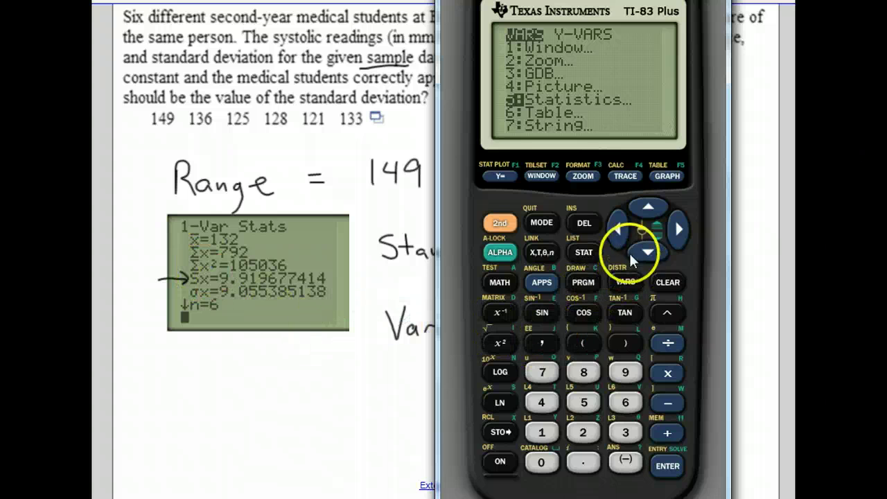
left_click(666, 468)
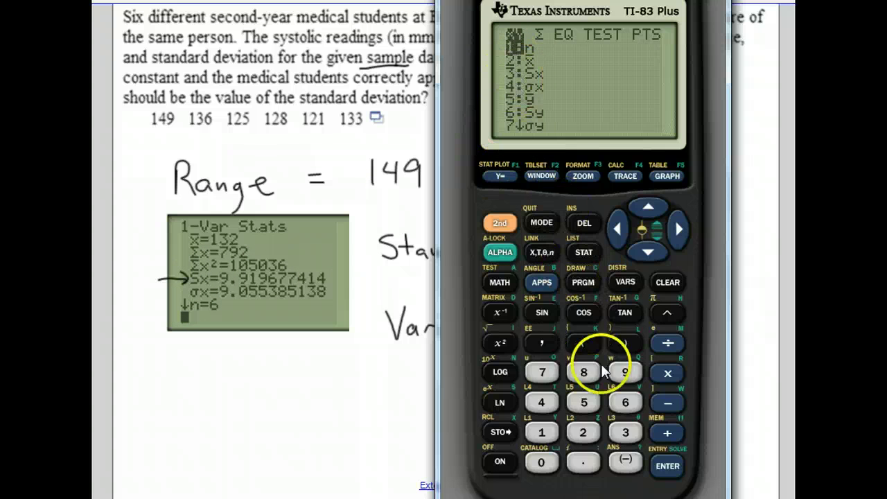
left_click(623, 433)
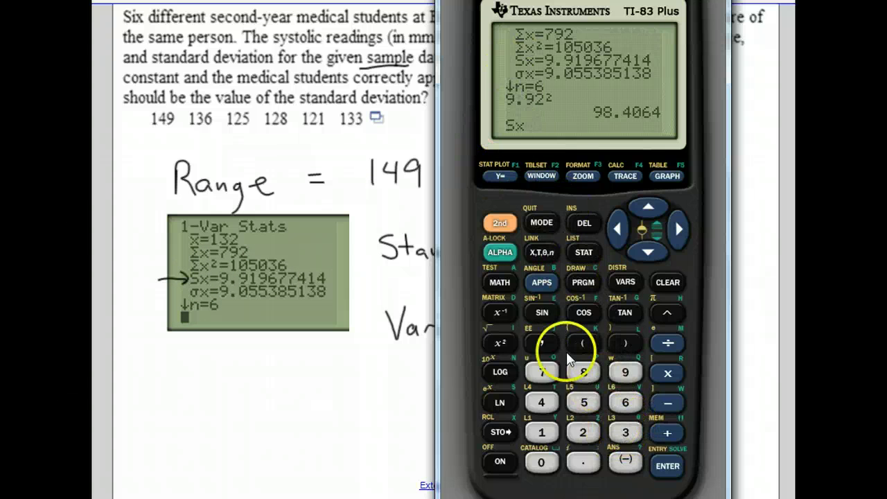
left_click(500, 341)
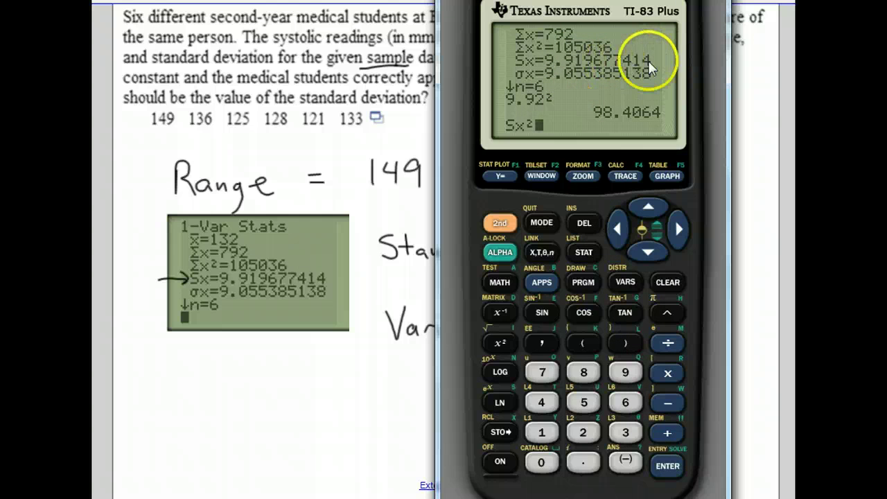
left_click(668, 467)
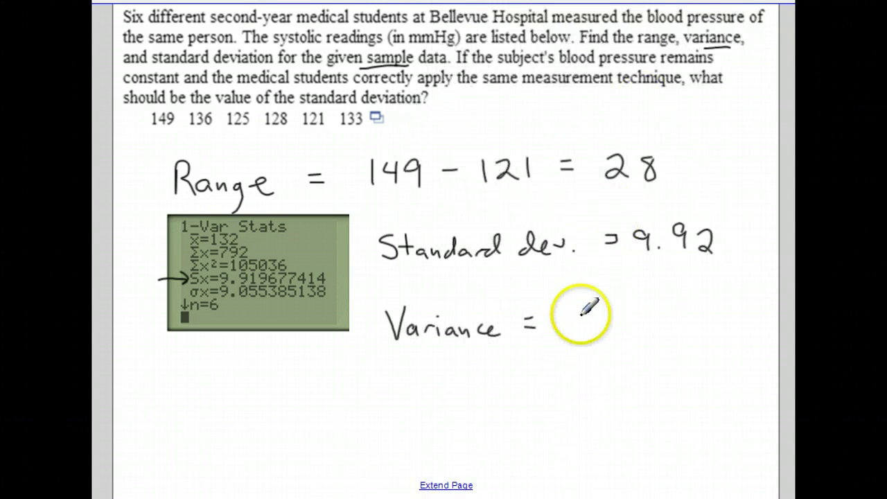
Write 98.4 after 'Variance =' and switch to the MyStatLab exercise window
mouse_move(586, 313)
left_mouse_down()
mouse_move(580, 339)
mouse_move(604, 316)
mouse_move(645, 322)
left_mouse_up()
left_click(616, 337)
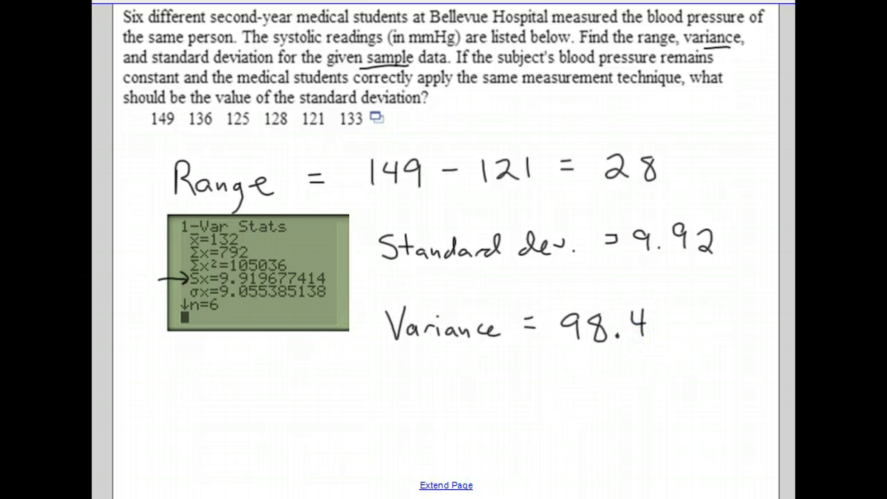
left_click(424, 497)
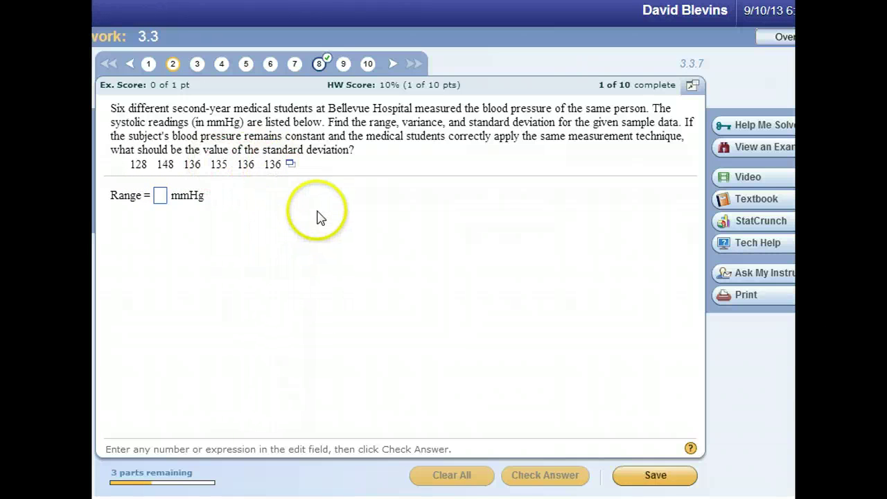
Copy the six-reading MyStatLab data table to the clipboard and switch to Excel
left_click(291, 165)
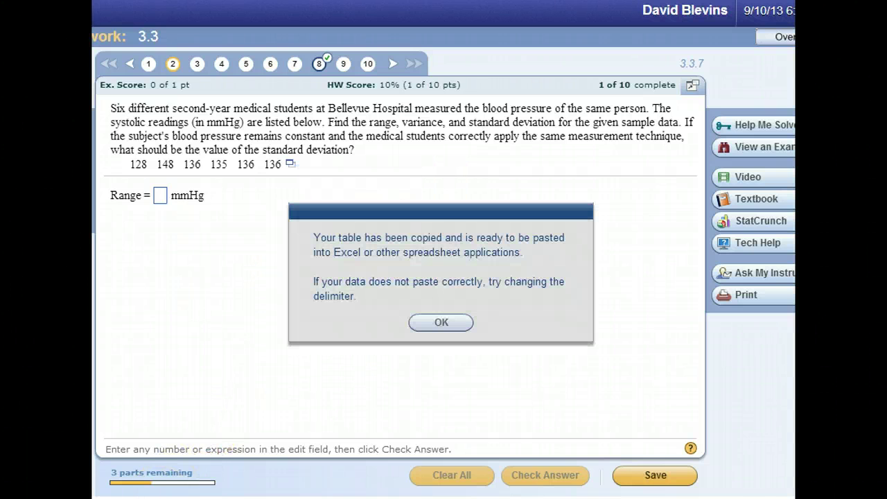
left_click(437, 322)
key("alt+Tab")
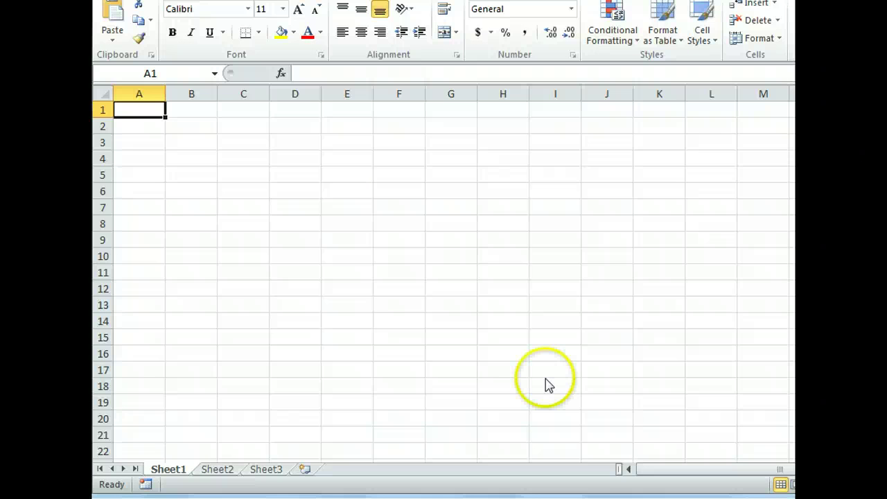
Paste the readings into A1:A6 and sort ascending to 128, 135, 136, 136, 136, 148
key("ctrl+v")
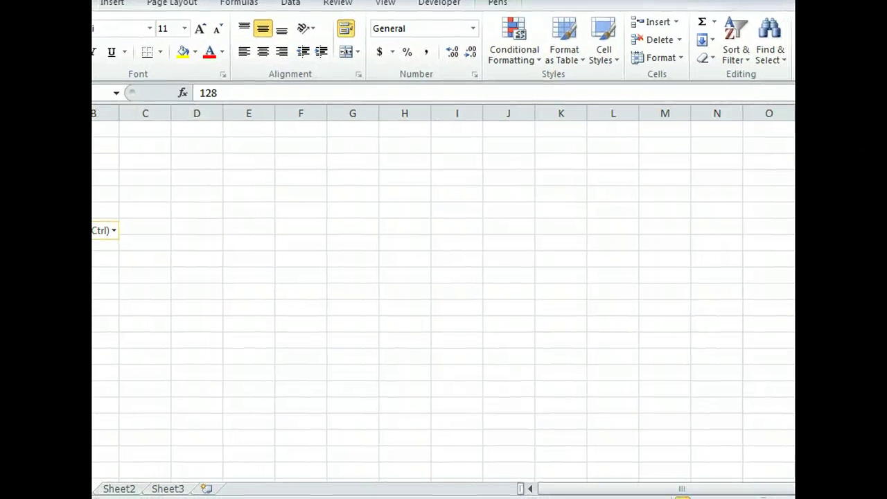
left_click(736, 31)
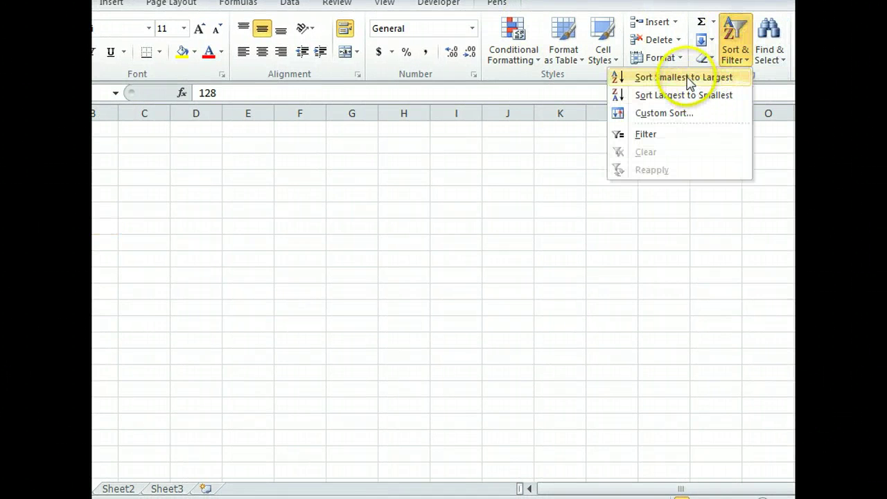
left_click(685, 78)
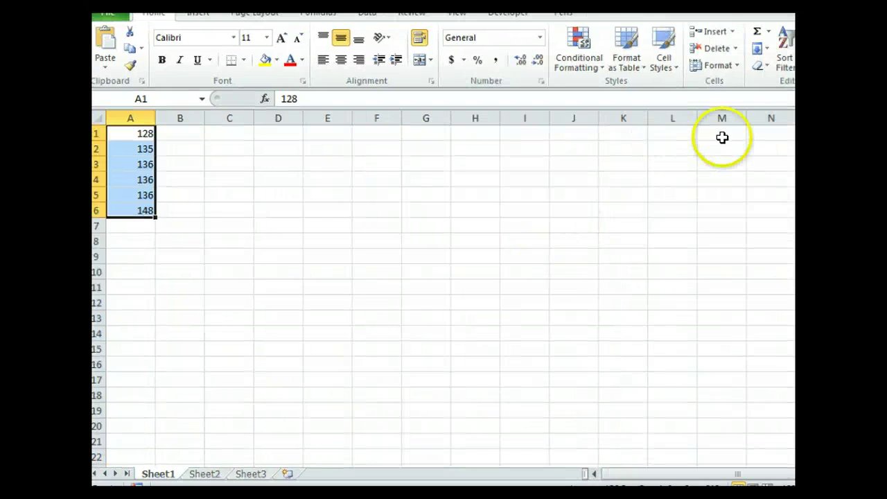
Dismiss the AutoSum list and label cell B7 'range'
left_click(768, 32)
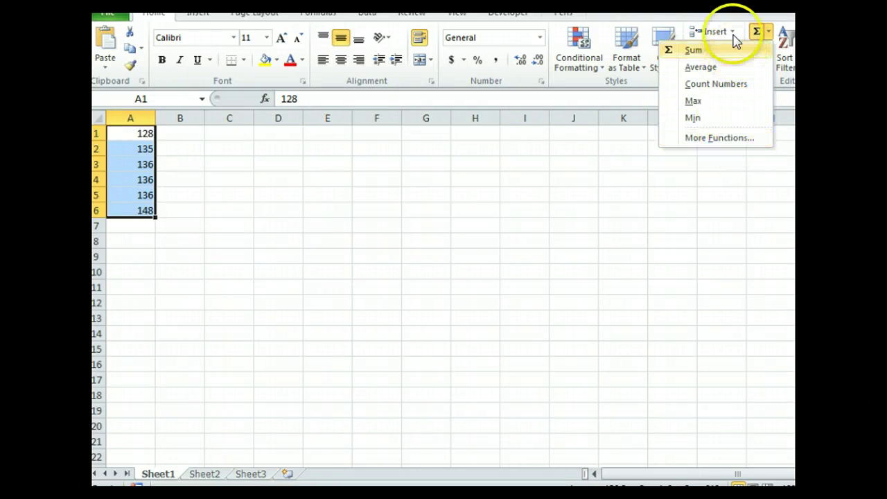
key("Escape")
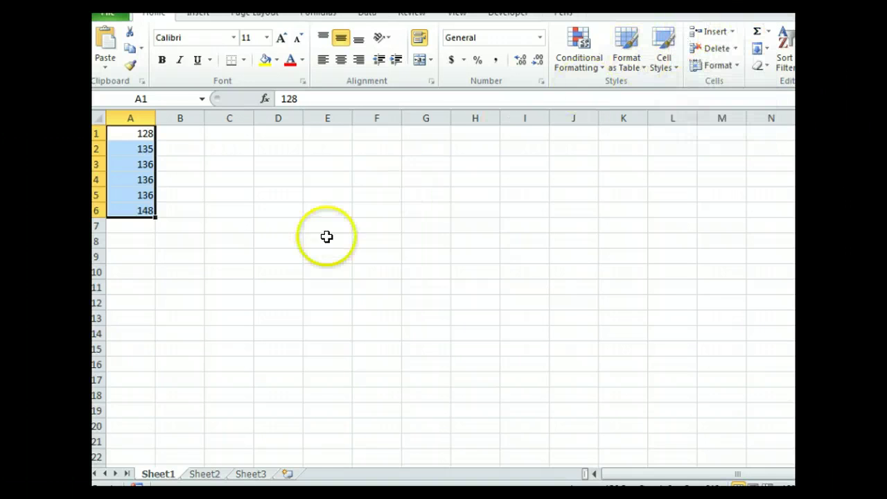
left_click(138, 227)
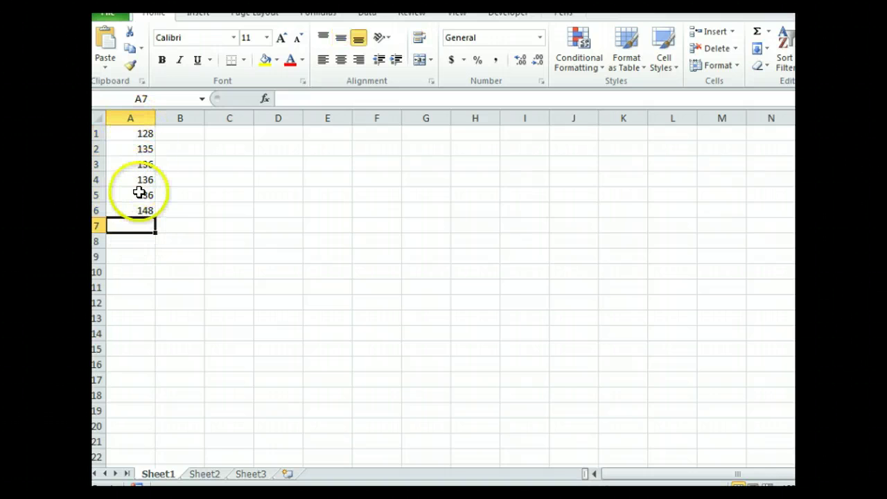
left_click(174, 225)
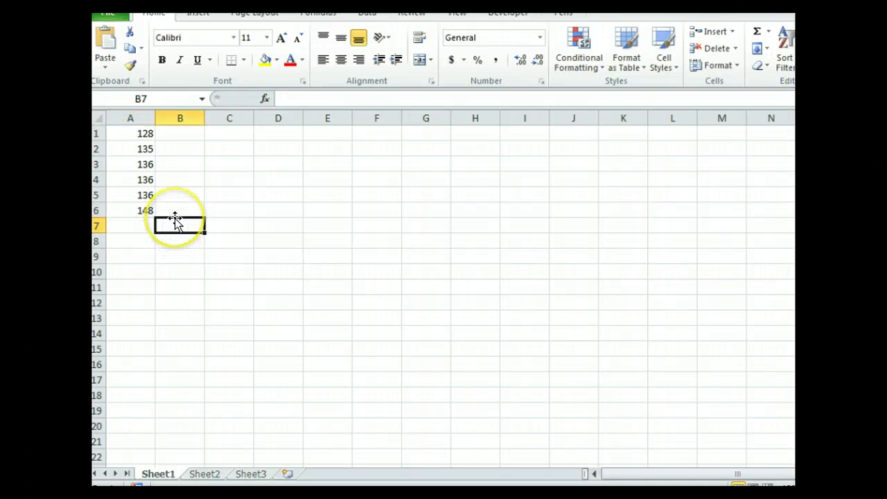
type("range")
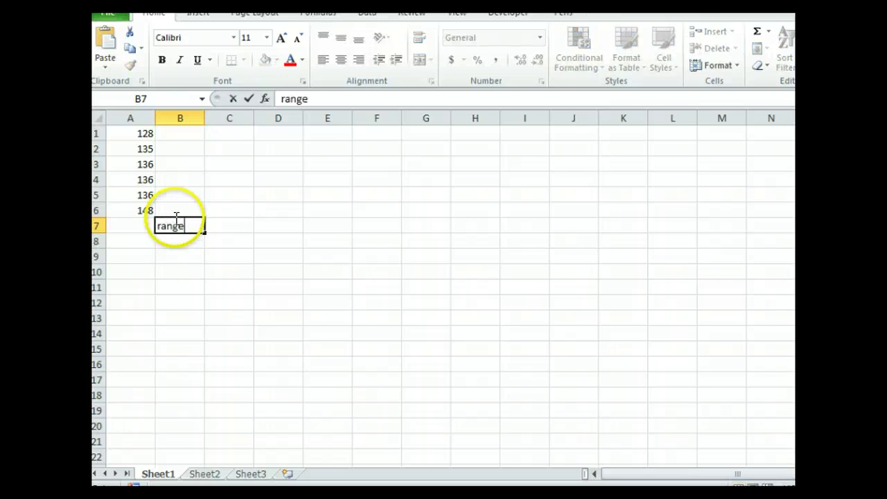
key("Return")
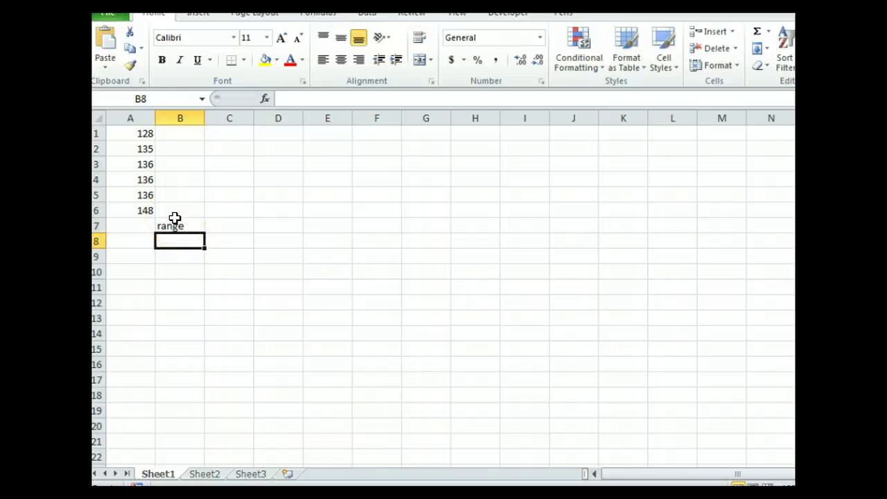
Label B8 'std. dev.' and B9 'variance', then return to cell A7
type("std. dev.")
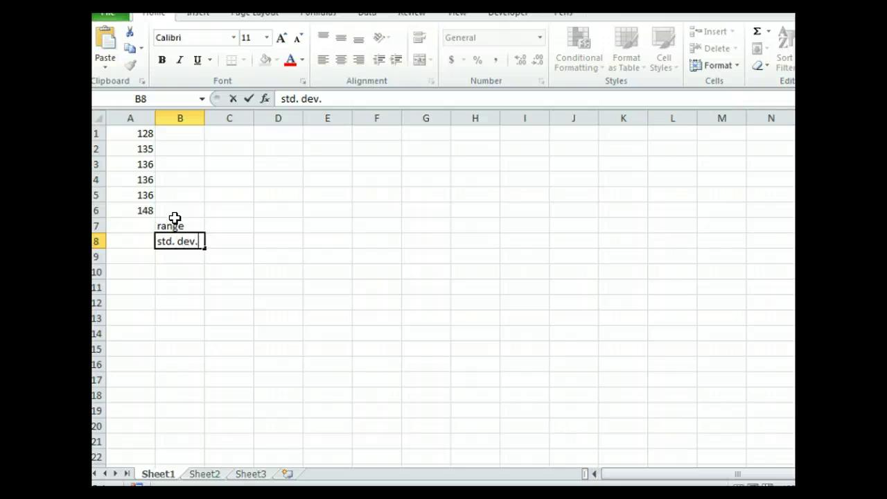
key("Return")
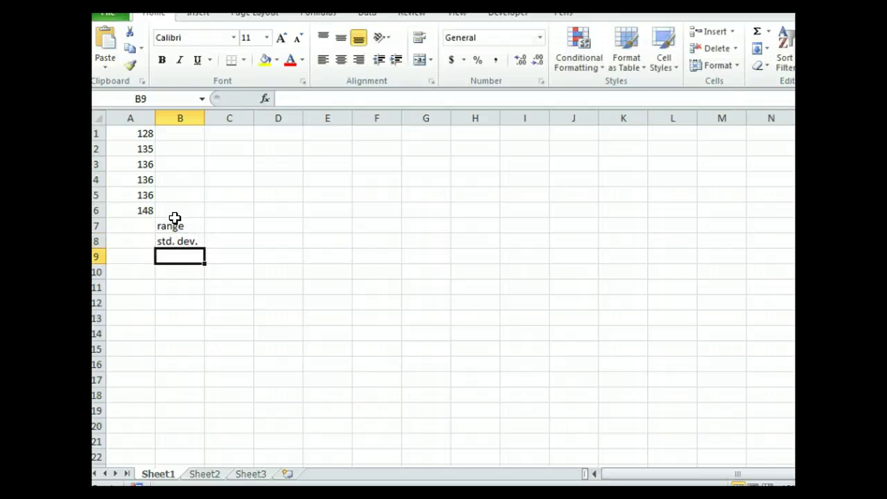
type("variance")
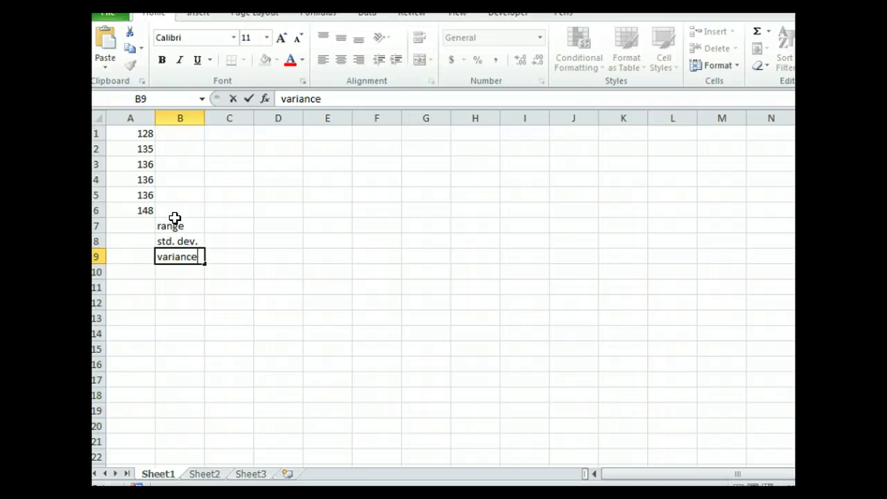
key("Up")
key("Left")
key("Up")
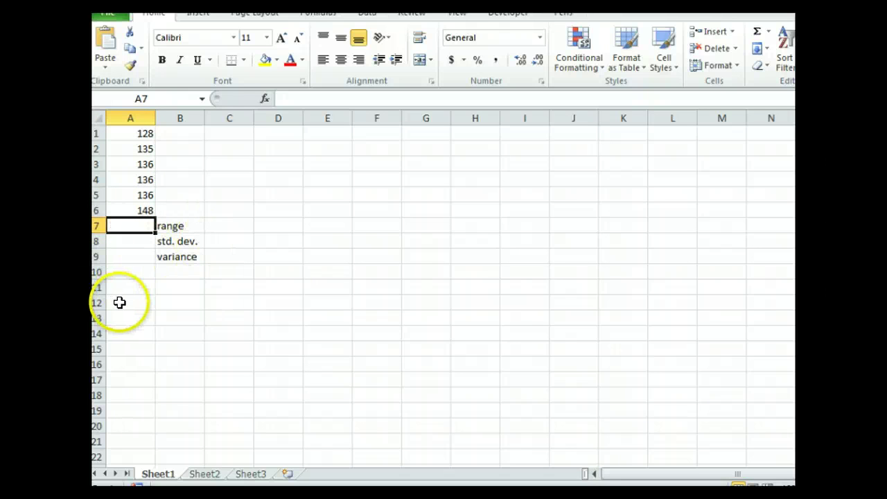
Enter the formula =A6-A1 in cell A7 to compute the range of 20
type("=")
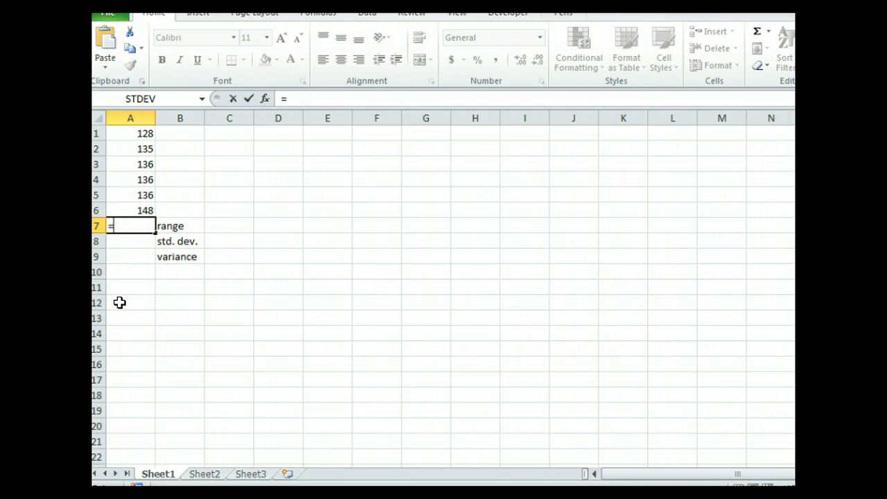
left_click(142, 210)
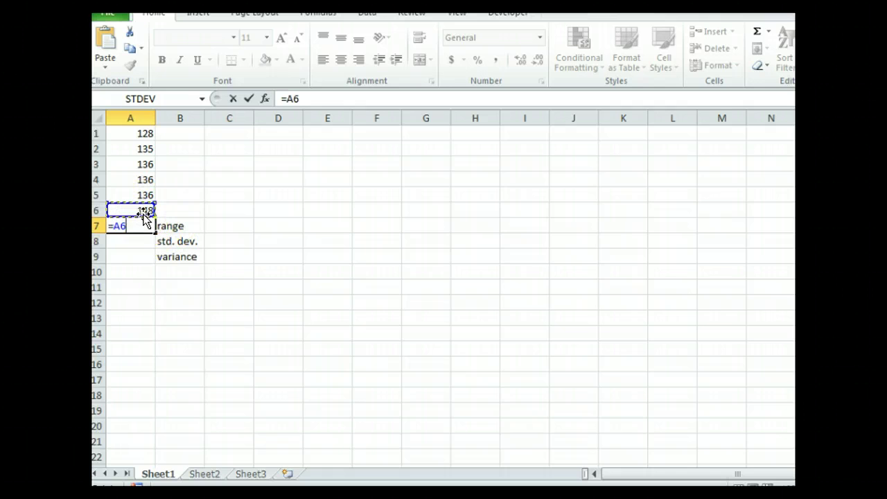
type("-")
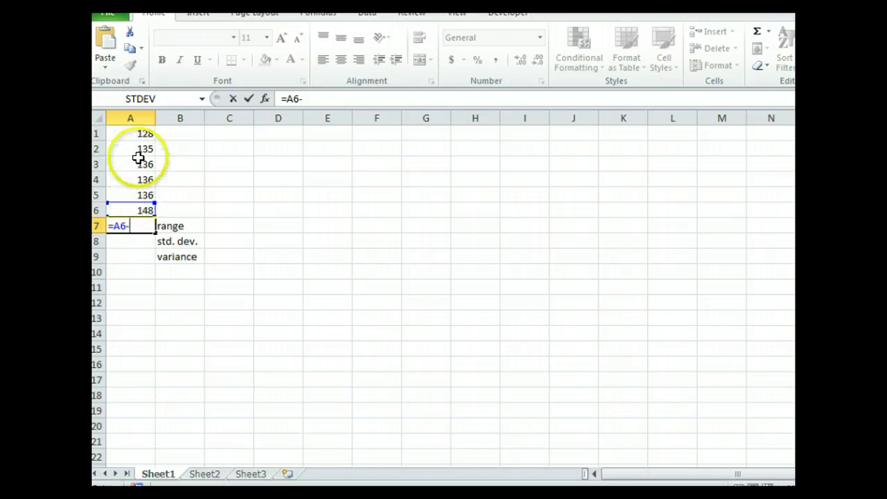
left_click(141, 133)
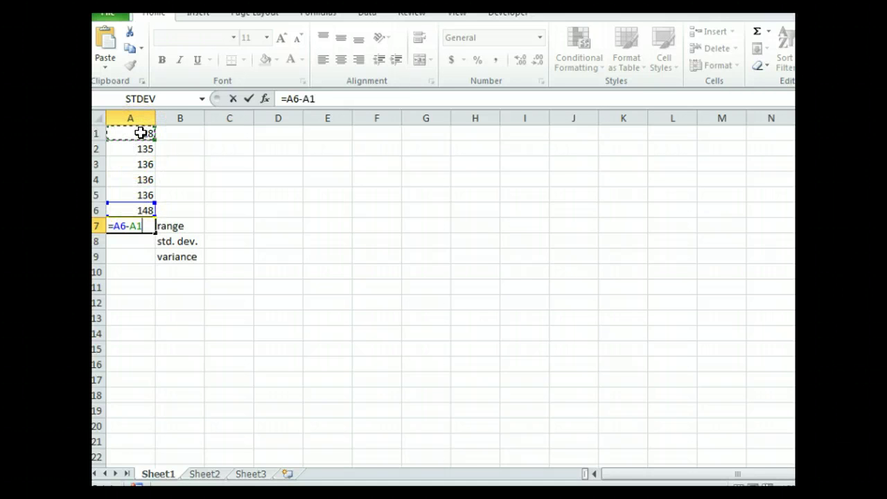
key("Return")
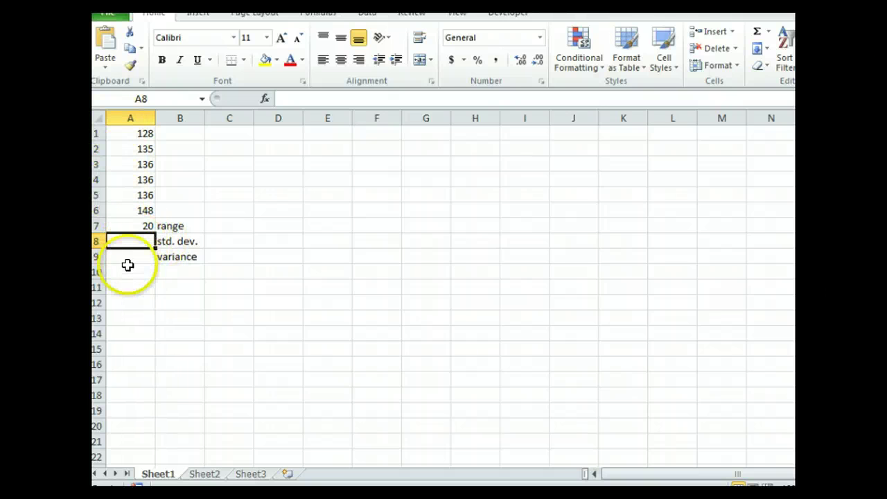
Enter =STDEV.S(A1:A6) in cell A8, giving a sample standard deviation of 6.442049
type("=")
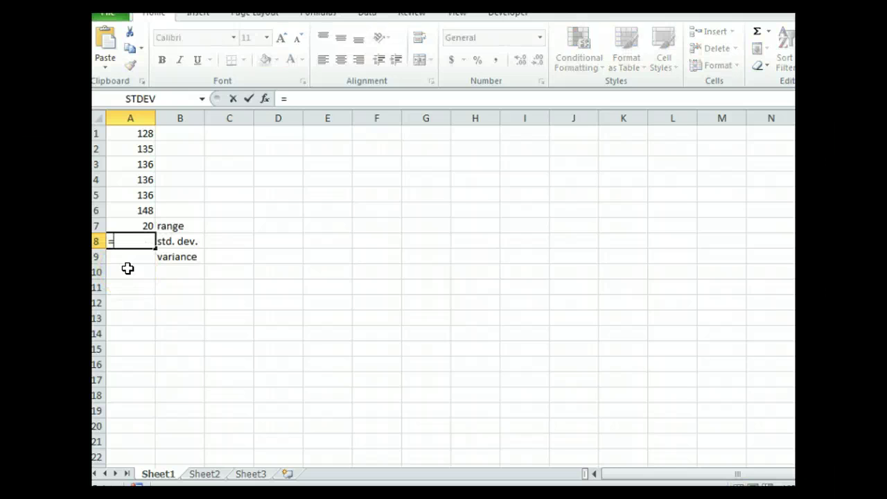
type("st")
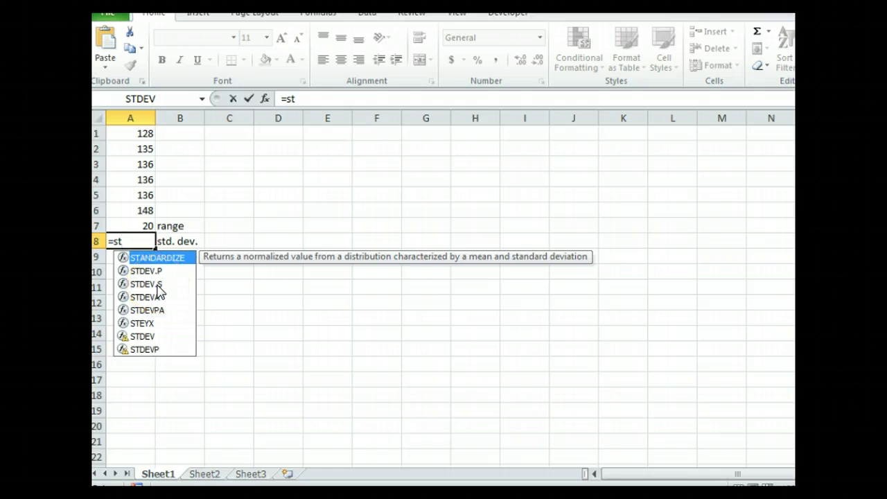
left_click(153, 338)
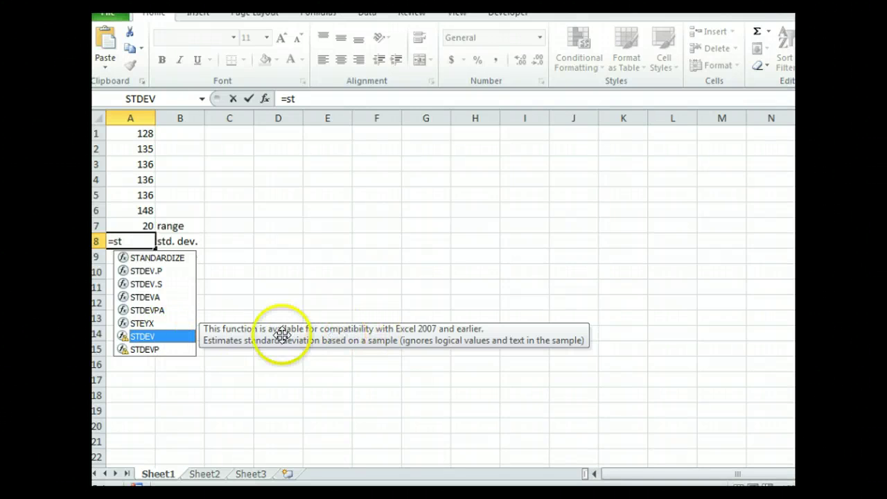
left_click(151, 284)
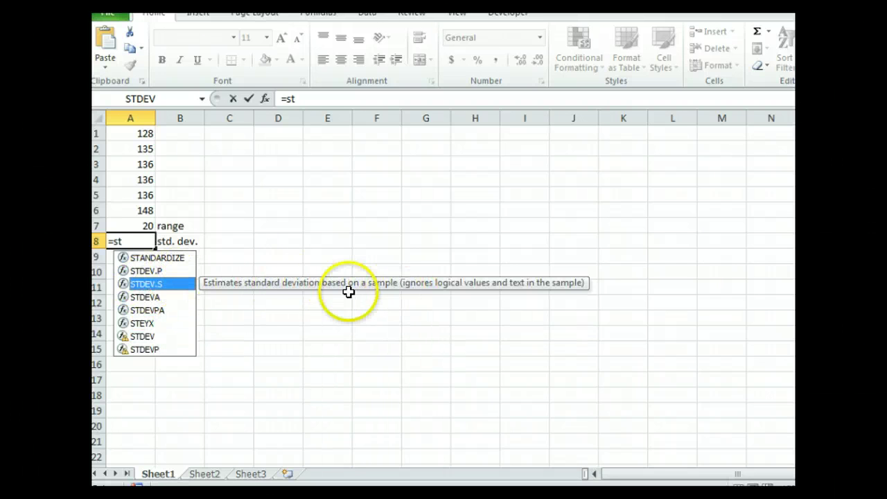
left_click(144, 273)
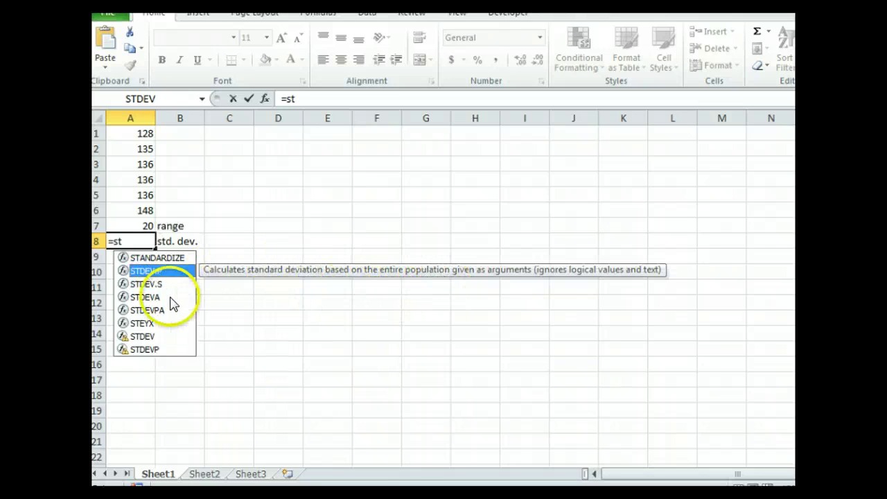
double_click(152, 285)
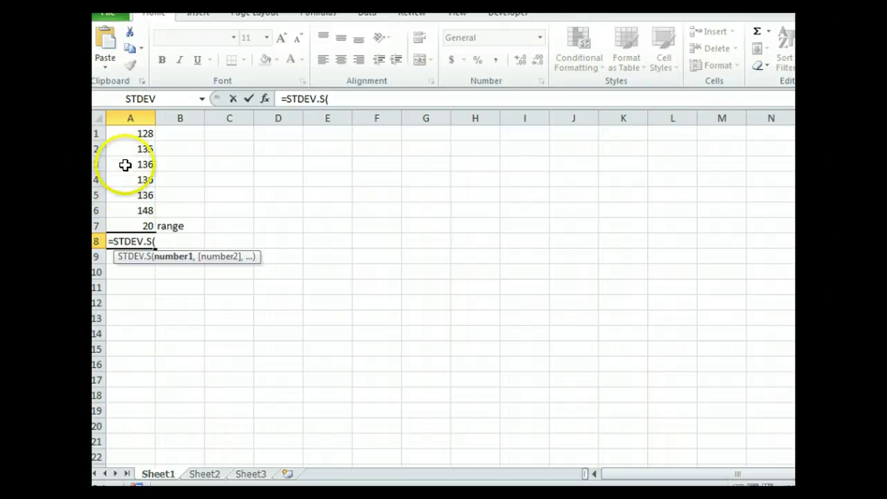
left_click(128, 130)
left_click_drag(128, 130, 131, 207)
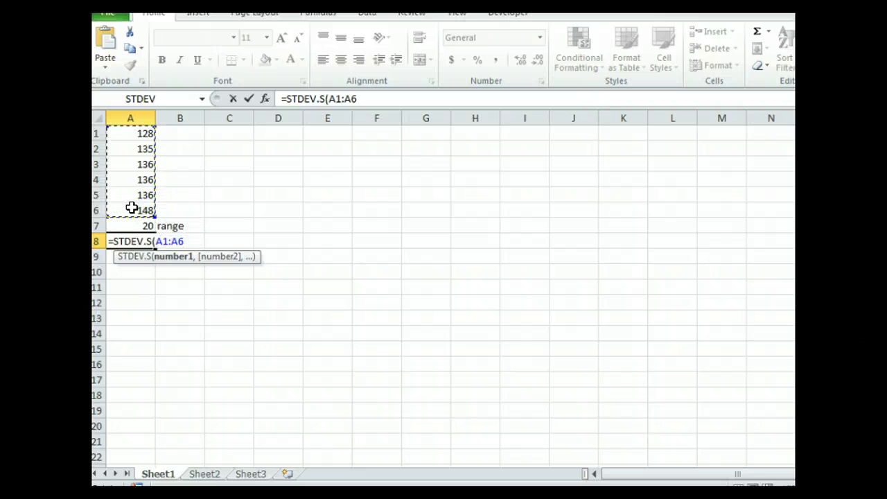
key("Return")
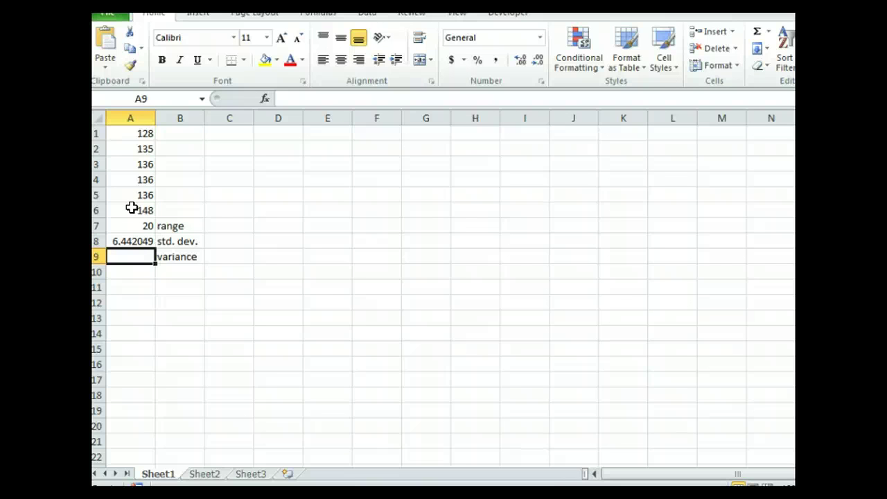
Enter =VAR.S(A1:A6) in cell A9, giving a sample variance of 41.5
left_click(120, 258)
type("=var")
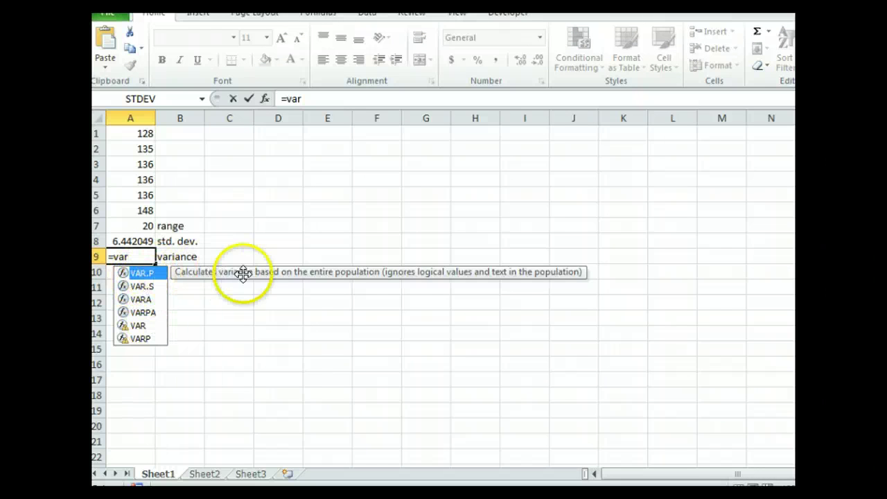
left_click(150, 287)
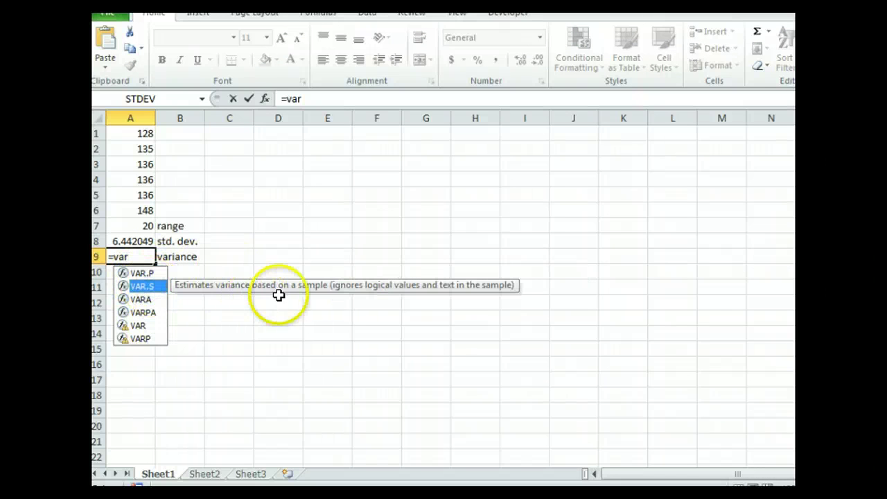
double_click(139, 285)
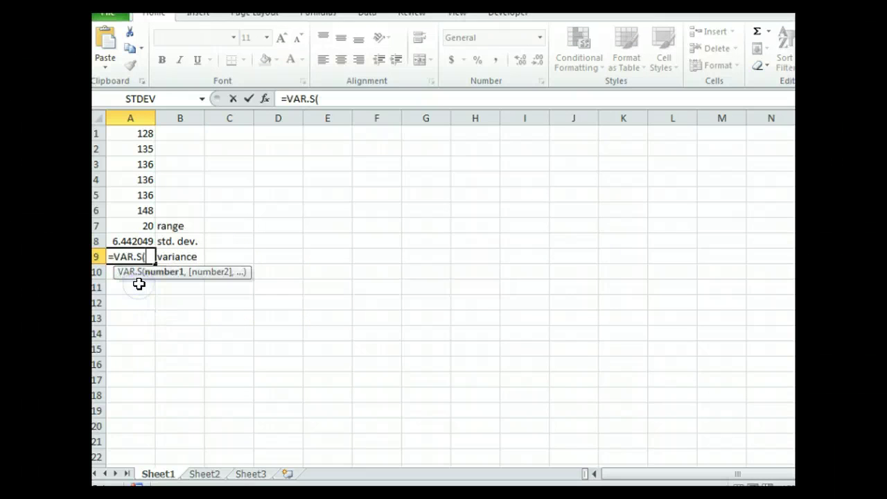
left_click_drag(125, 135, 131, 204)
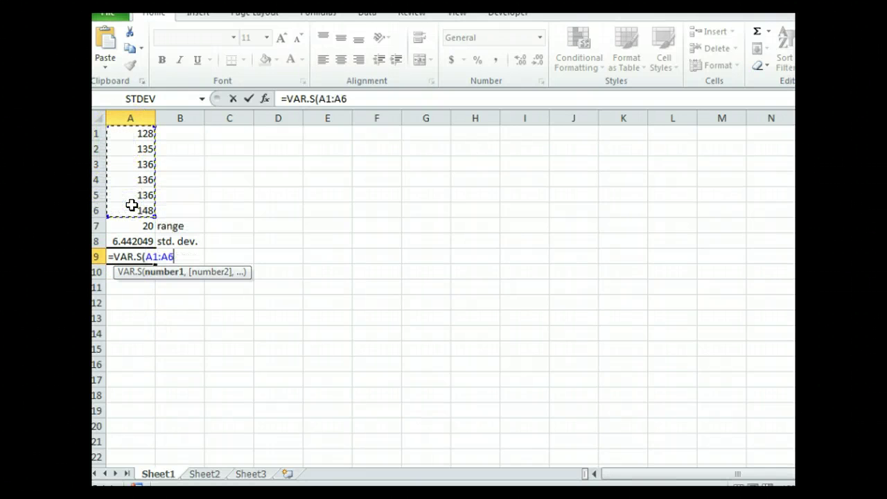
key("Return")
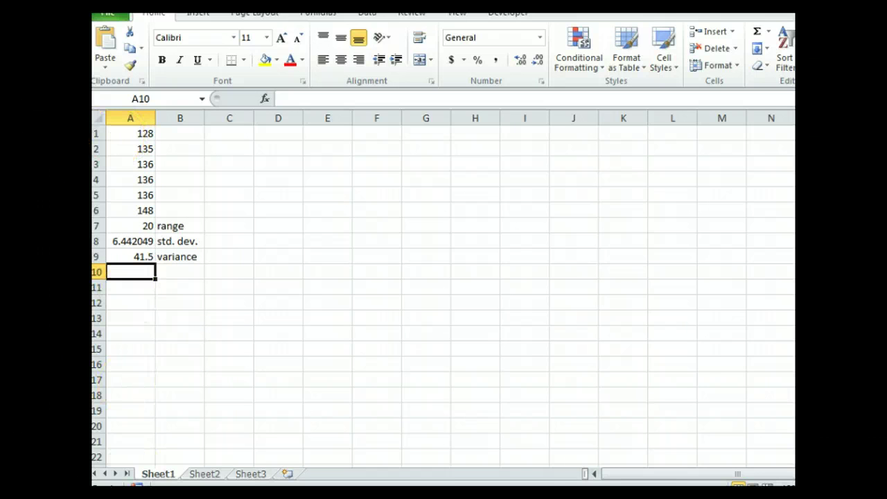
left_click(352, 484)
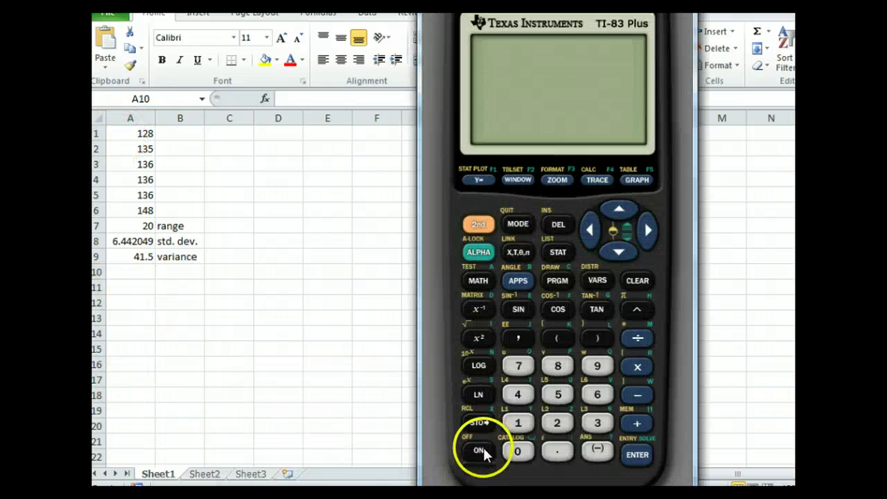
Turn on the TI-83 Plus and run 1-Var Stats, showing Sx=6.442049363
left_click(480, 451)
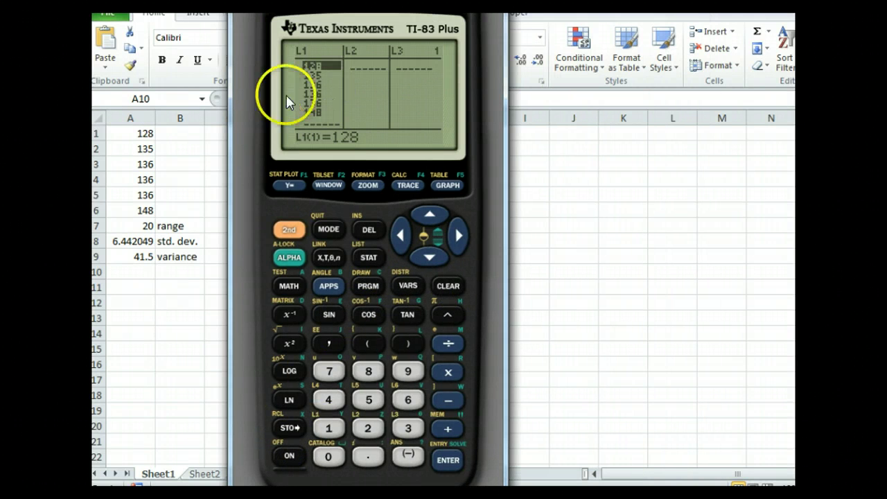
left_click(366, 260)
left_click(458, 235)
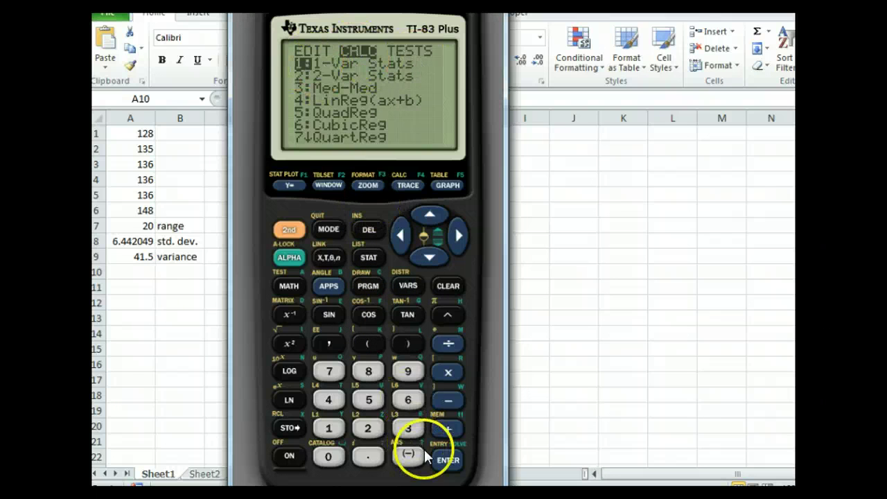
left_click(442, 454)
left_click(444, 459)
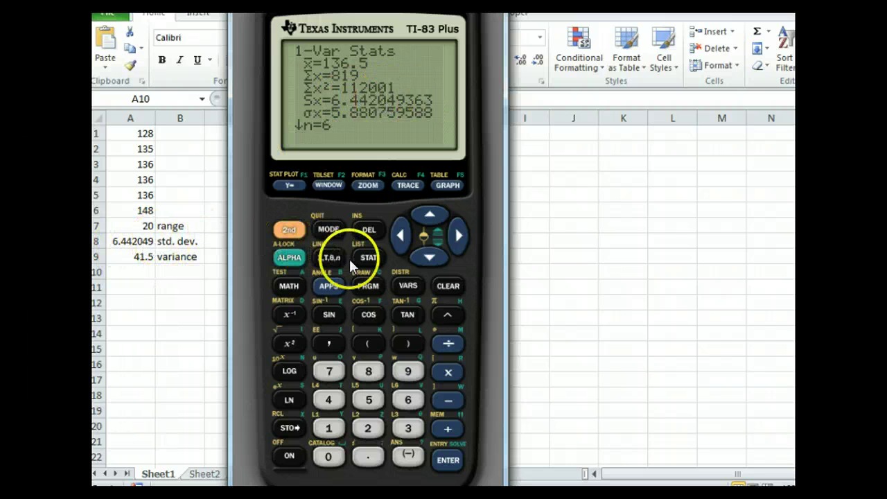
Insert the Sx statistics variable, square it and evaluate to get the variance 41.5
left_click(399, 283)
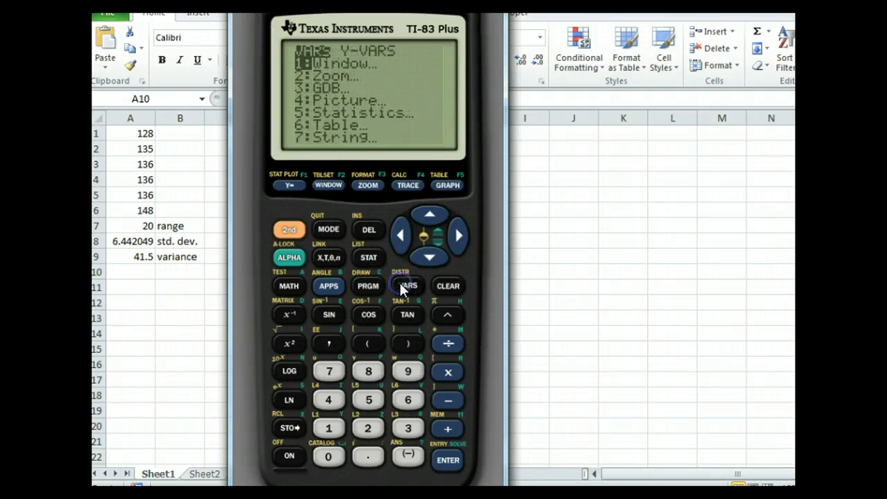
left_click(430, 257)
left_click(430, 257)
left_click(430, 257)
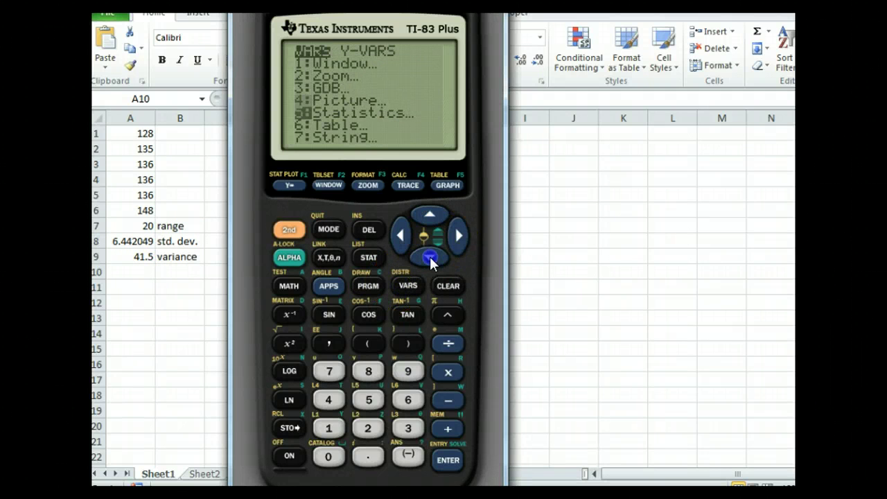
left_click(429, 257)
left_click(445, 459)
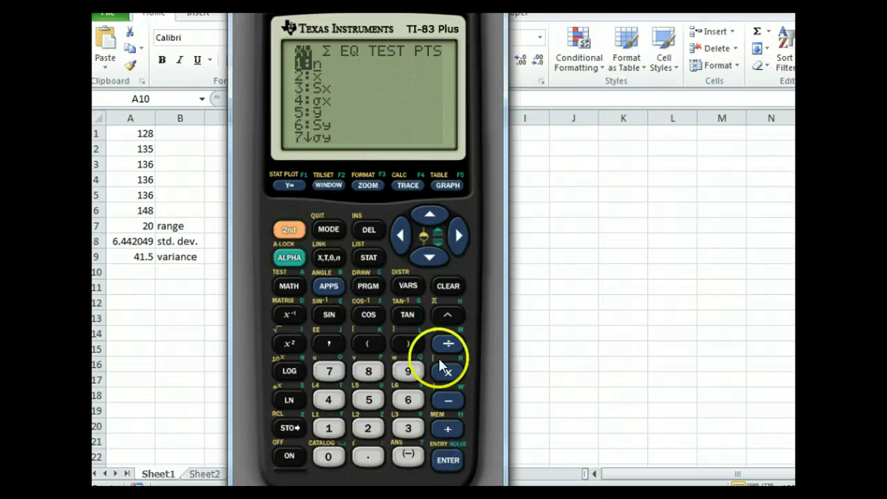
left_click(429, 257)
left_click(429, 258)
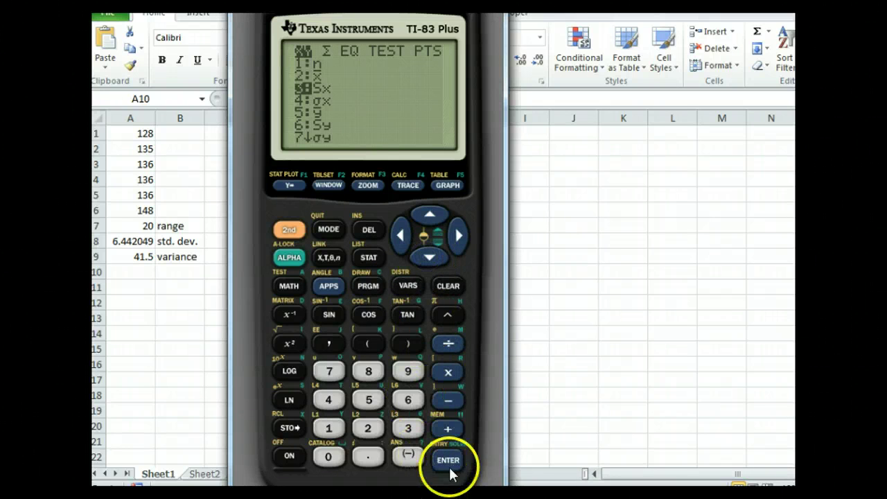
left_click(289, 343)
left_click(456, 479)
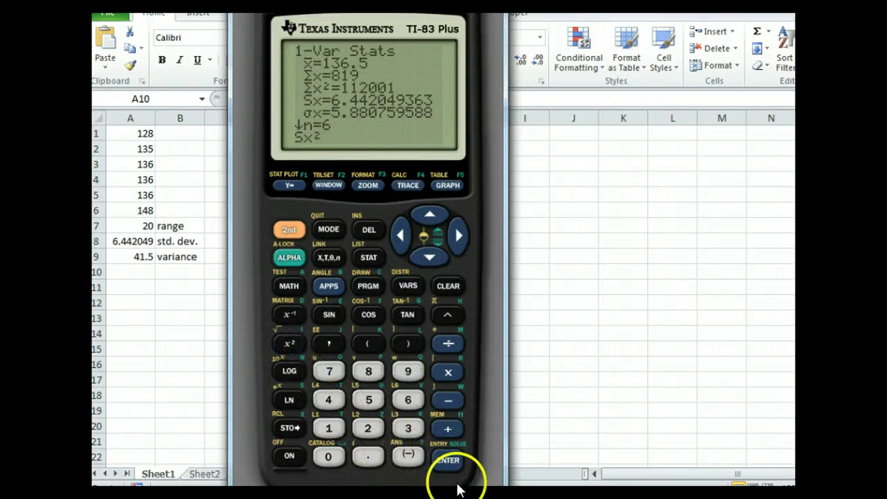